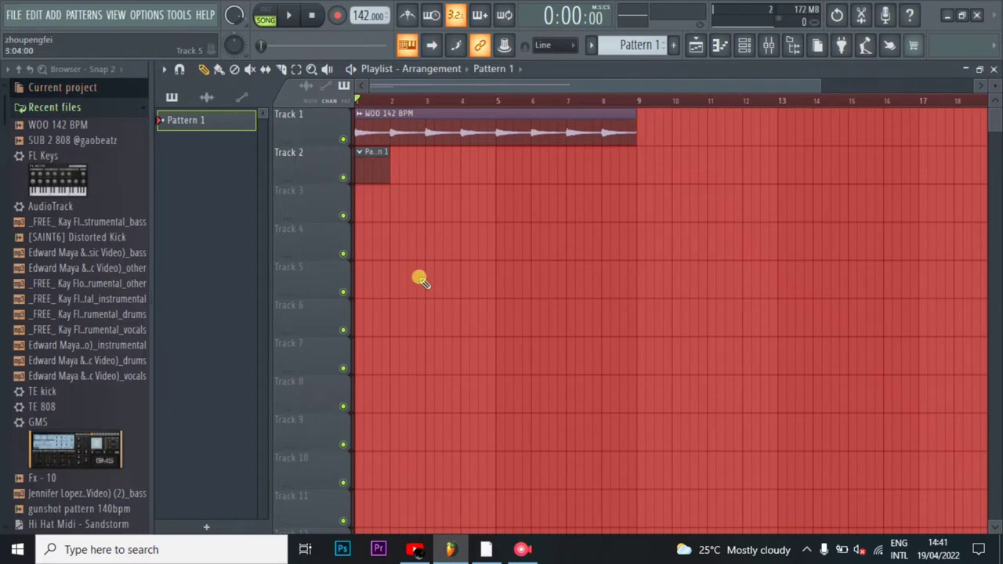
- Select the WOO 142 BPM sample and its playlist clip, then make Pattern 1 the active pattern
left_click(77, 126)
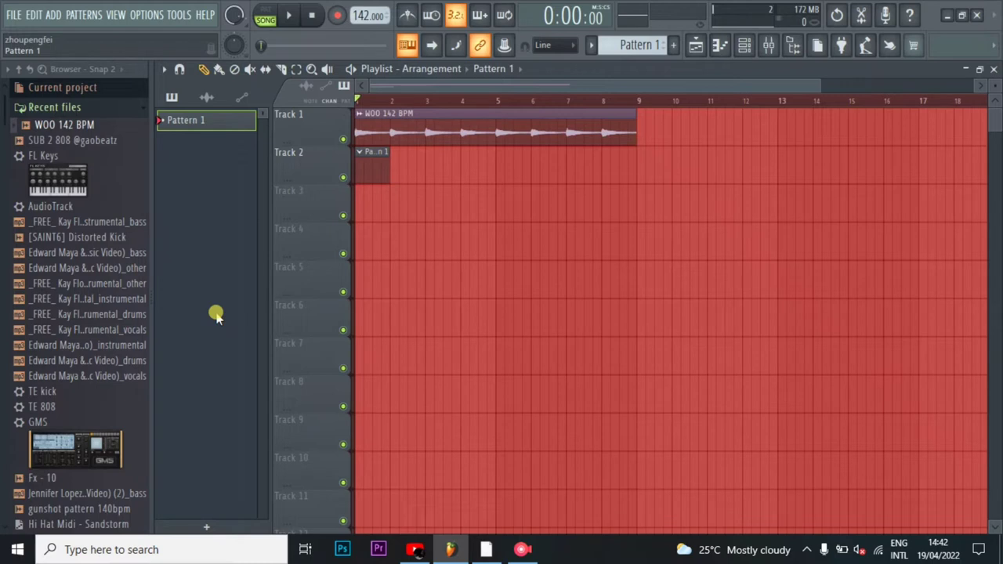
left_click(429, 133)
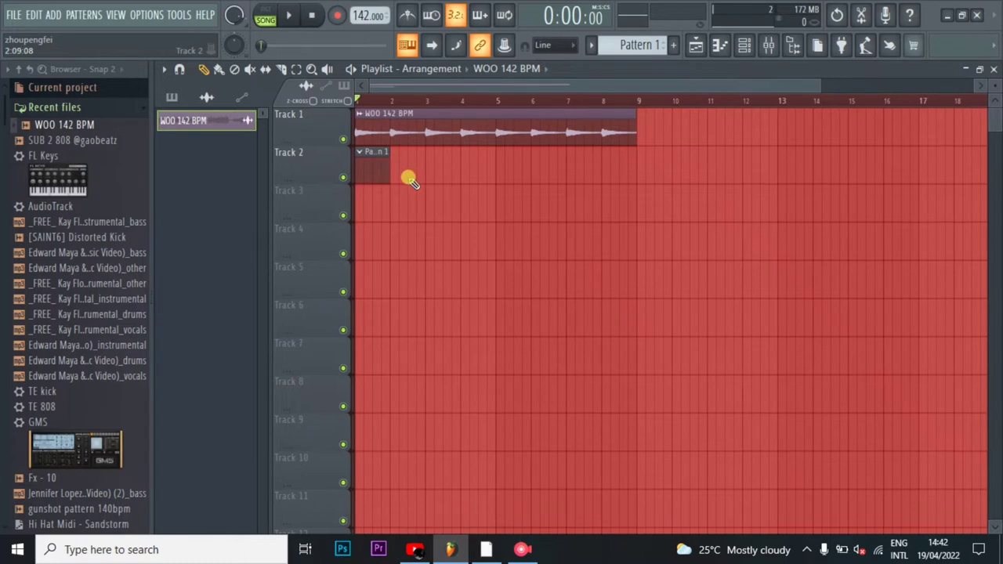
left_click(371, 157)
left_click(197, 122)
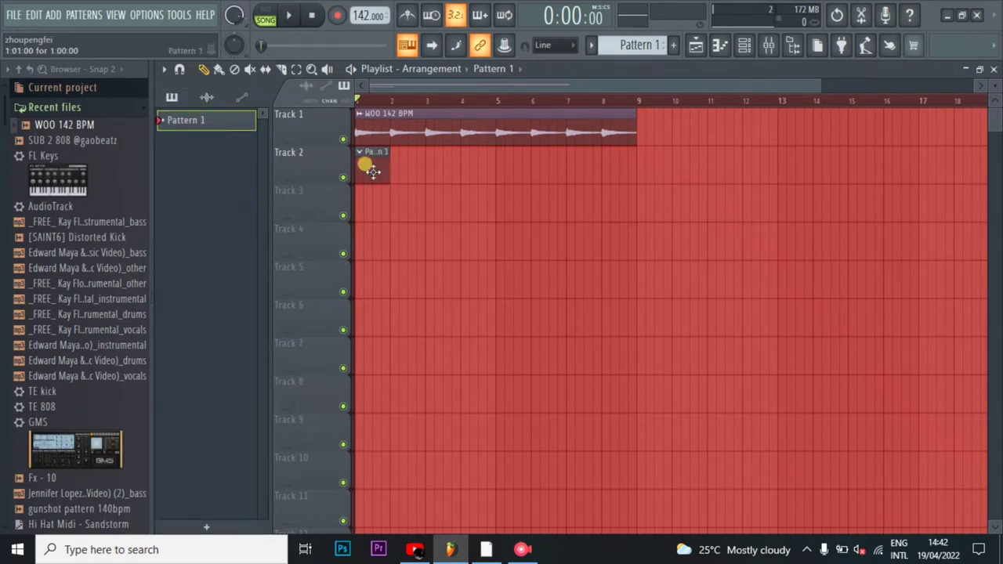
- Open the channel rack, show all channels and select the FL Keys channel
left_click(744, 45)
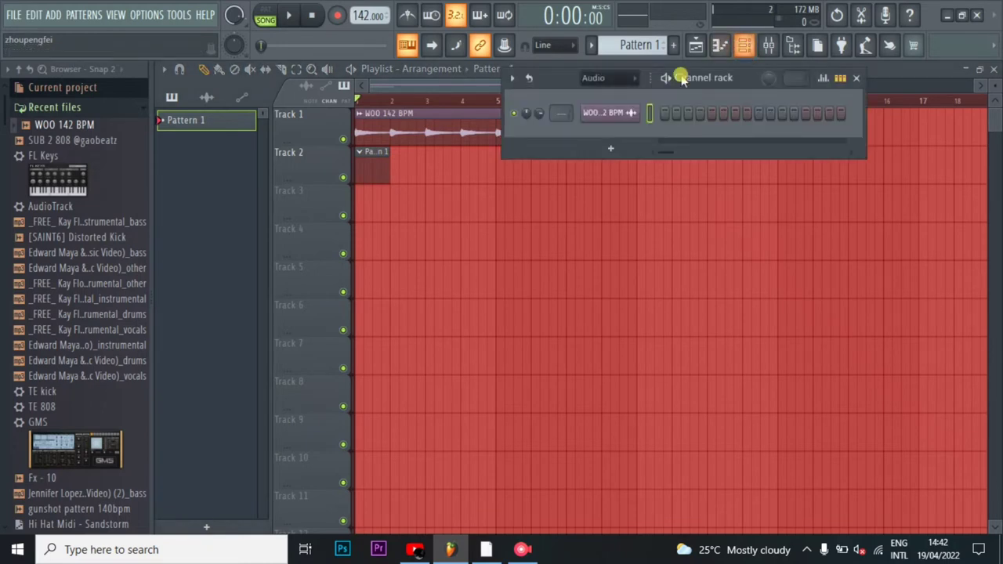
left_click(596, 79)
left_click(589, 93)
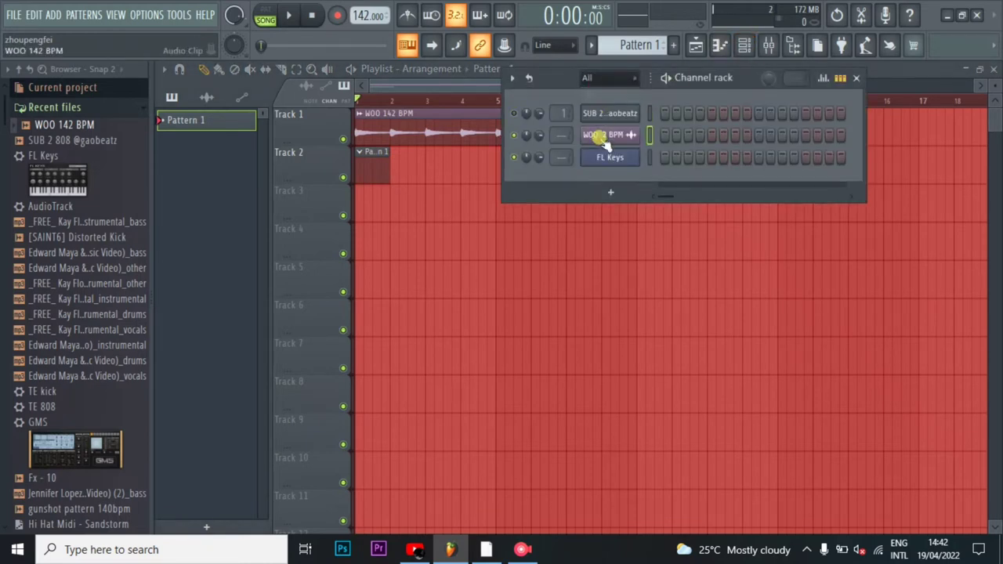
right_click(608, 157)
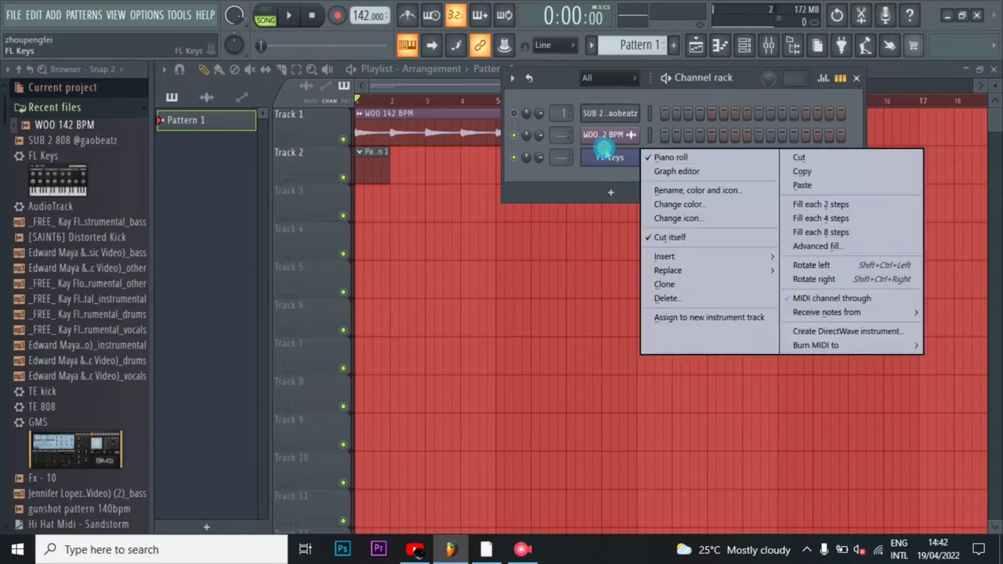
mouse_move(683, 271)
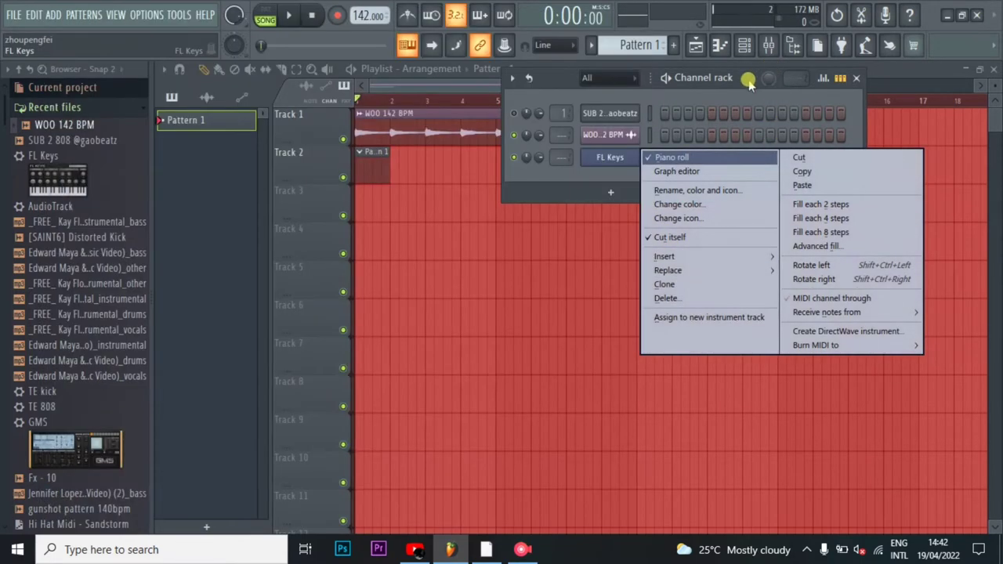
left_click(747, 82)
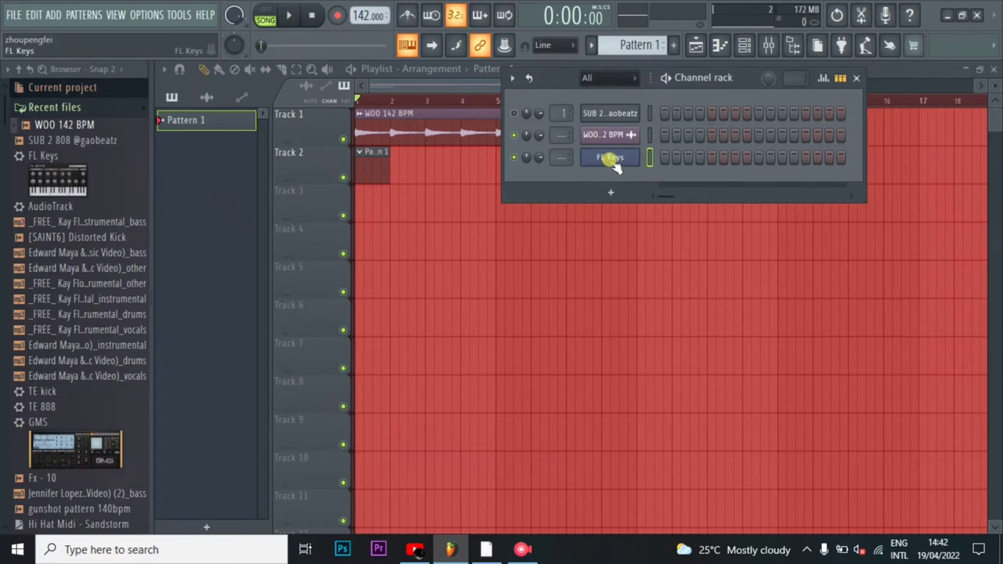
- Open the WOO 142 BPM clip on Track 1 for pitch correction in Newtone
left_click(361, 114)
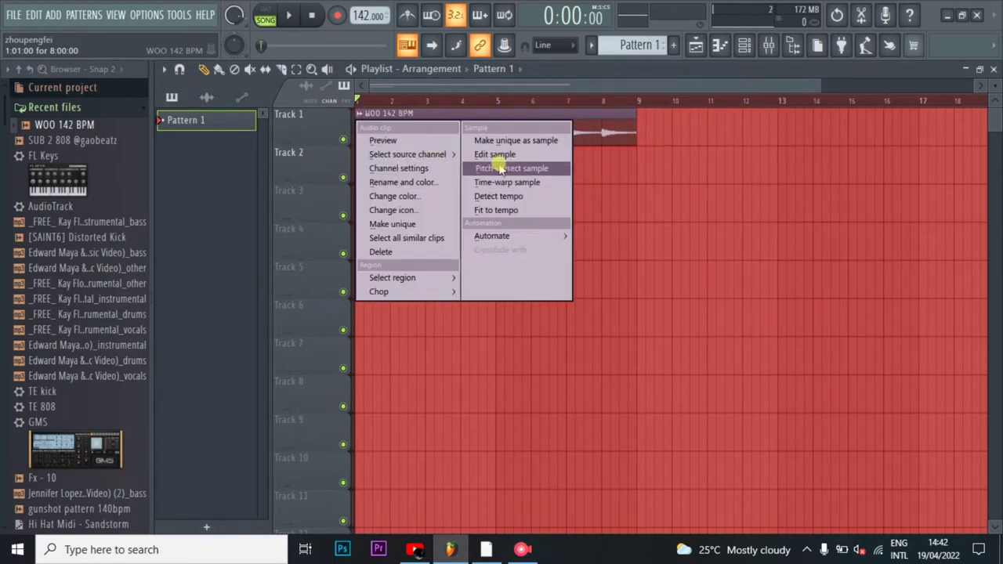
left_click(356, 111)
left_click(357, 111)
left_click(529, 176)
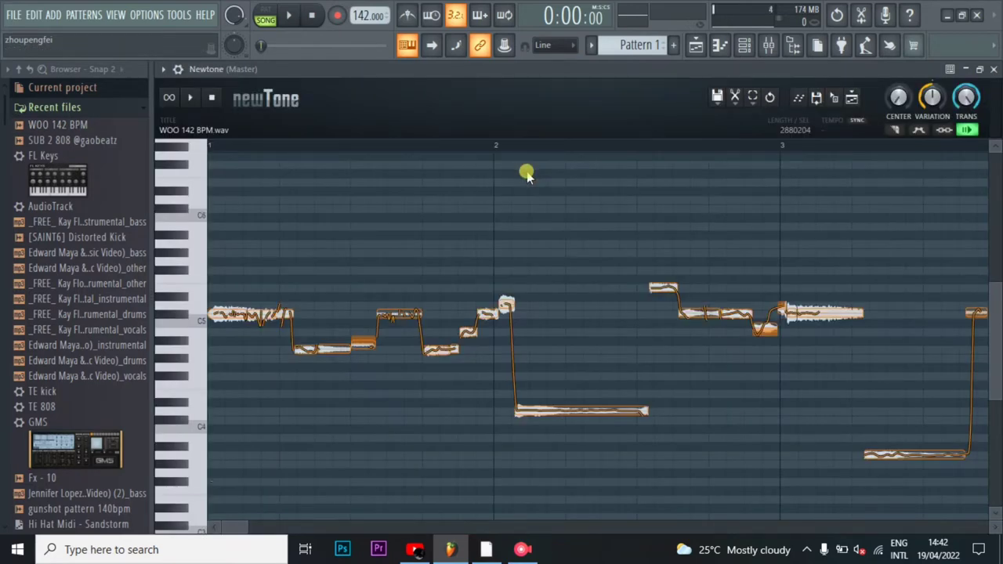
scroll(436, 273, "down", 5)
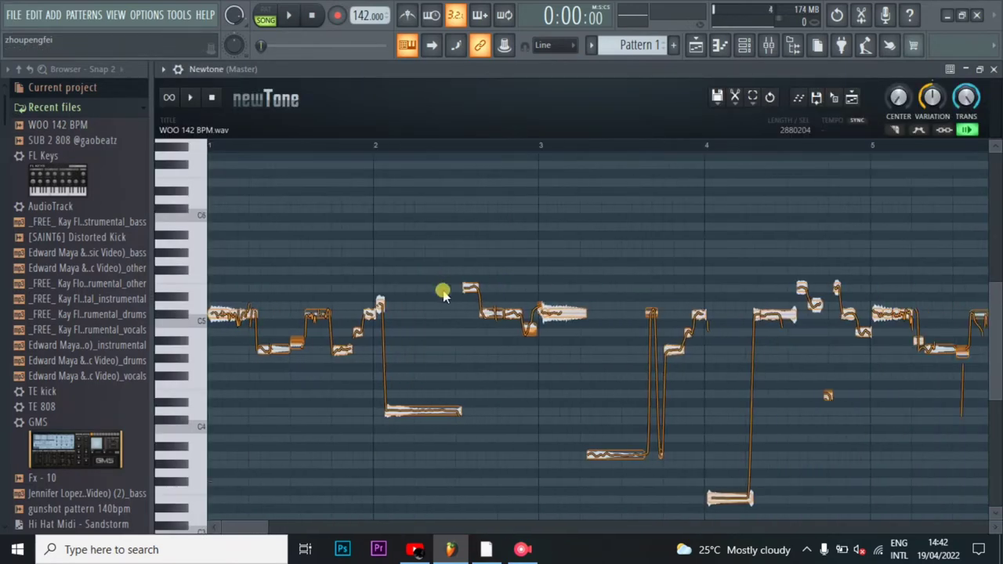
scroll(437, 321, "down", 1)
scroll(437, 317, "down", 1)
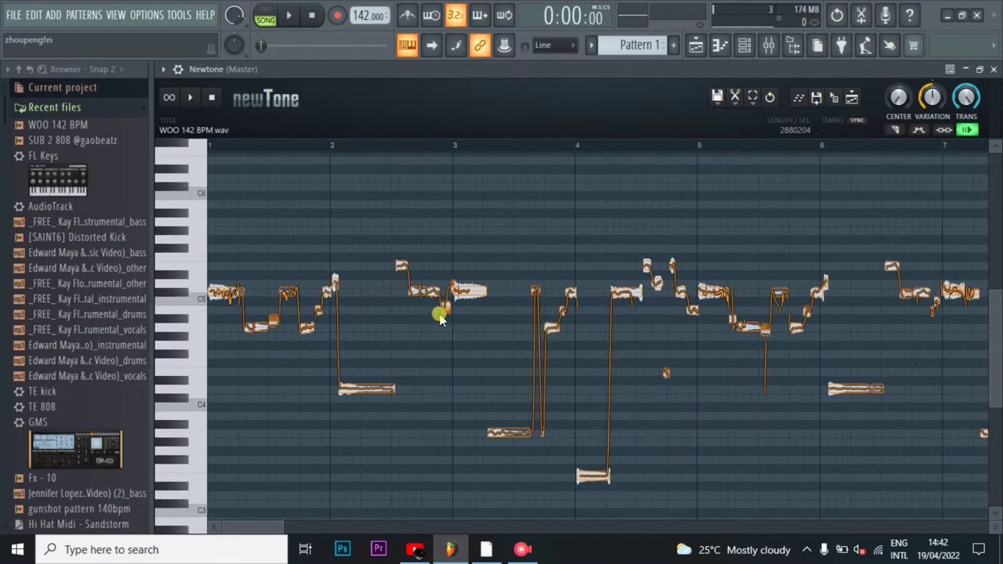
- Reopen the Newtone editor from the first effect slot of the mixer's Master track
left_click(694, 47)
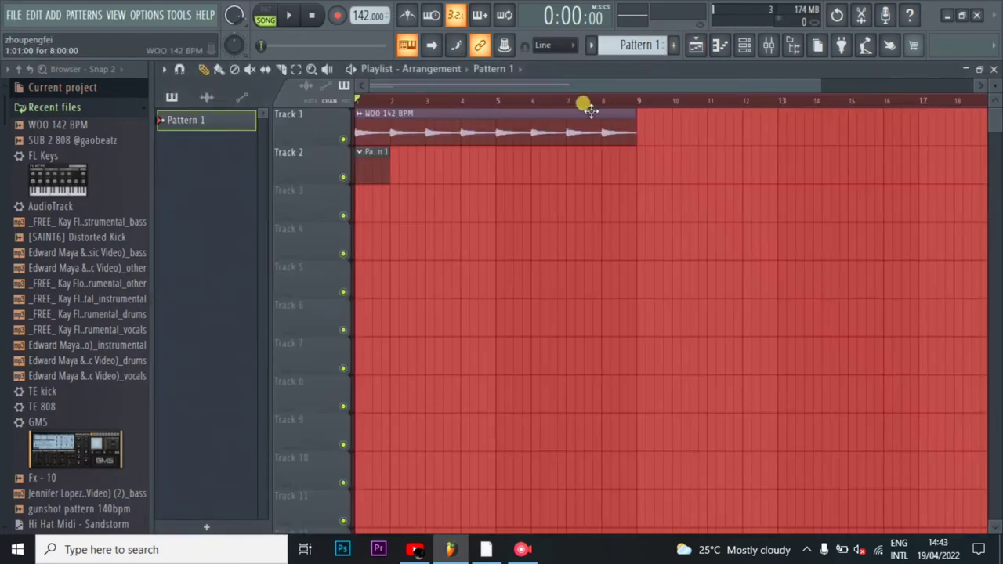
left_click(769, 52)
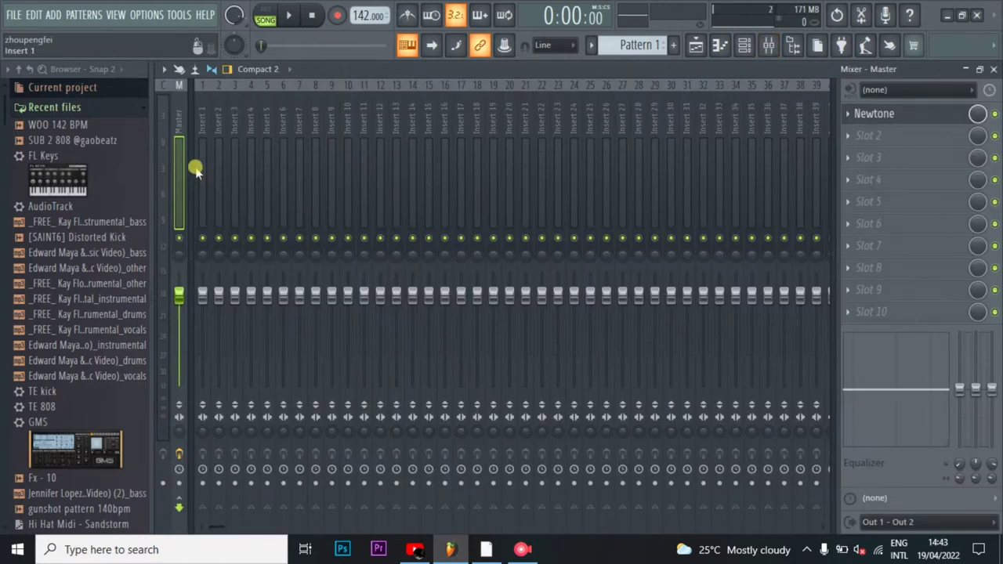
left_click(173, 140)
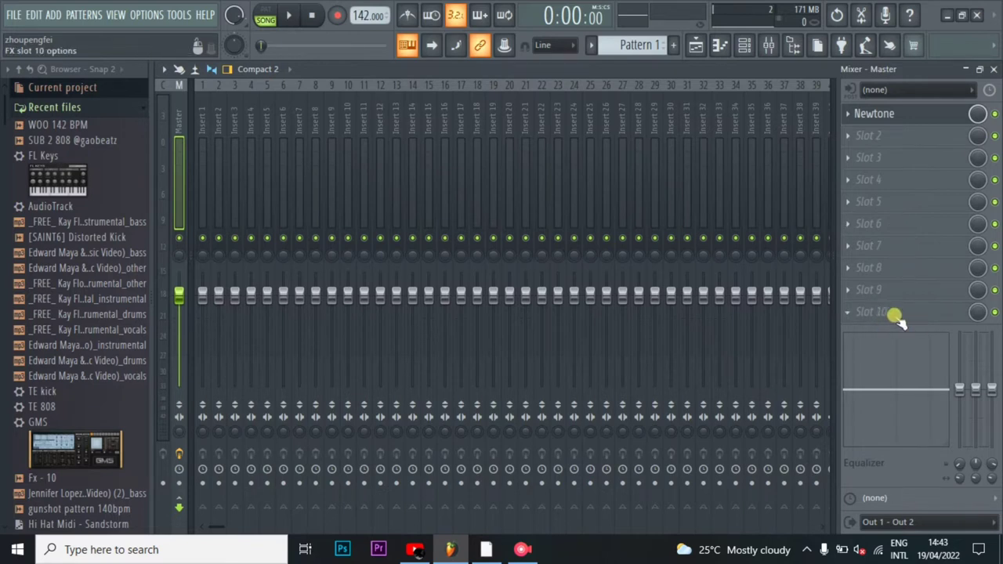
left_click(906, 114)
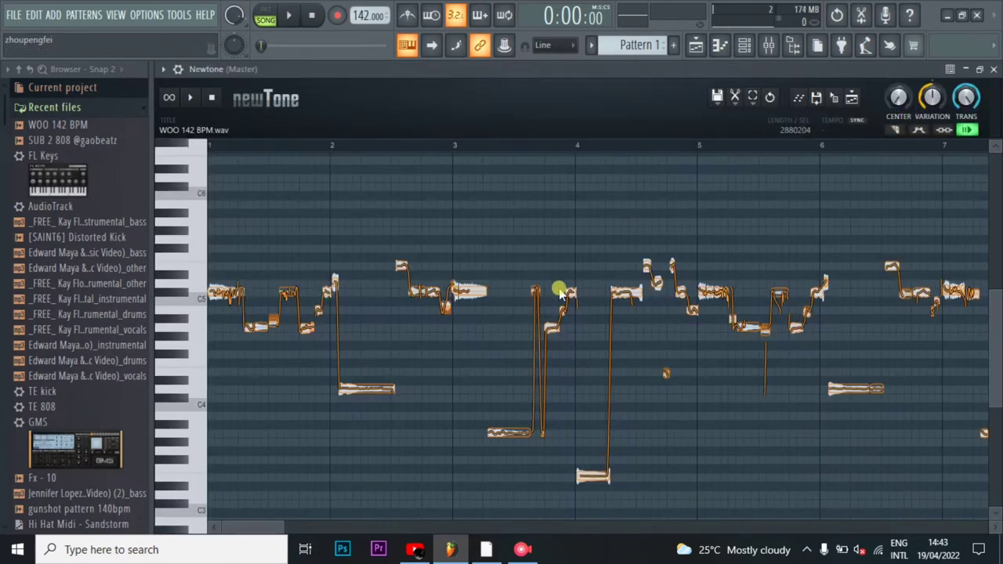
- Listen to the detected notes in Newtone from just before bar 11
scroll(451, 262, "down", 4)
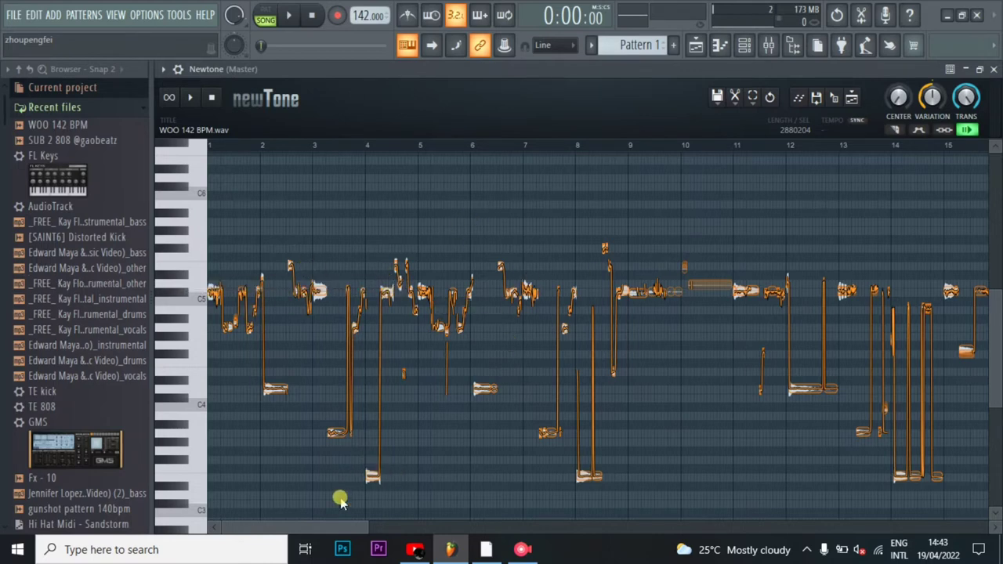
left_click_drag(332, 531, 403, 506)
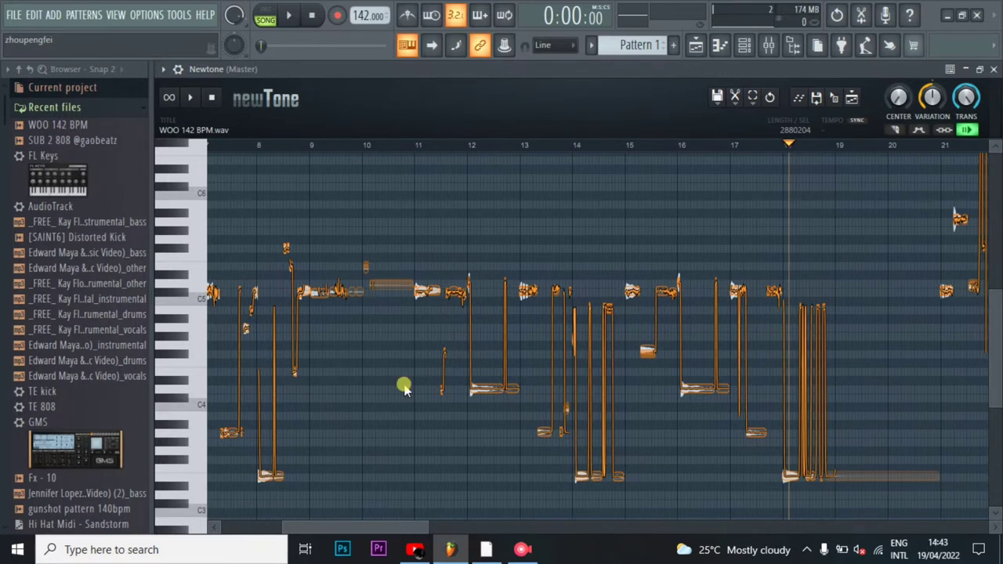
left_click(409, 146)
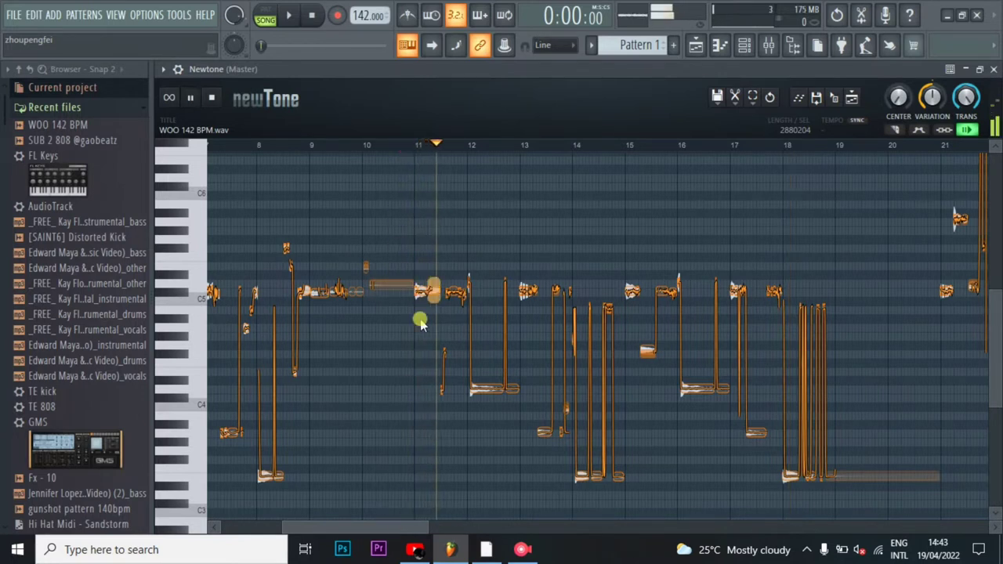
key("space")
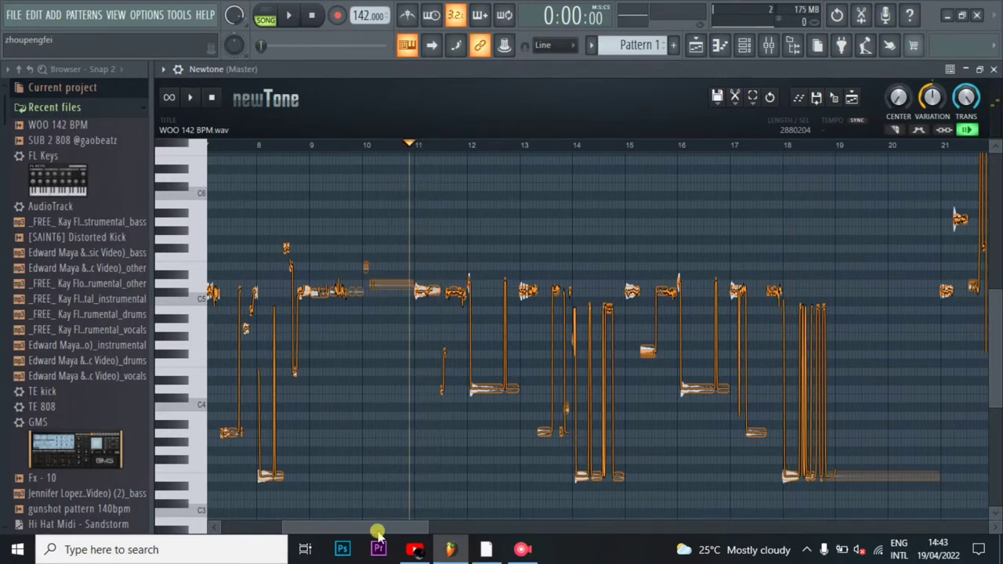
- Play the detected melody in Newtone from just before bar 21 through bar 22
left_click_drag(378, 533, 477, 520)
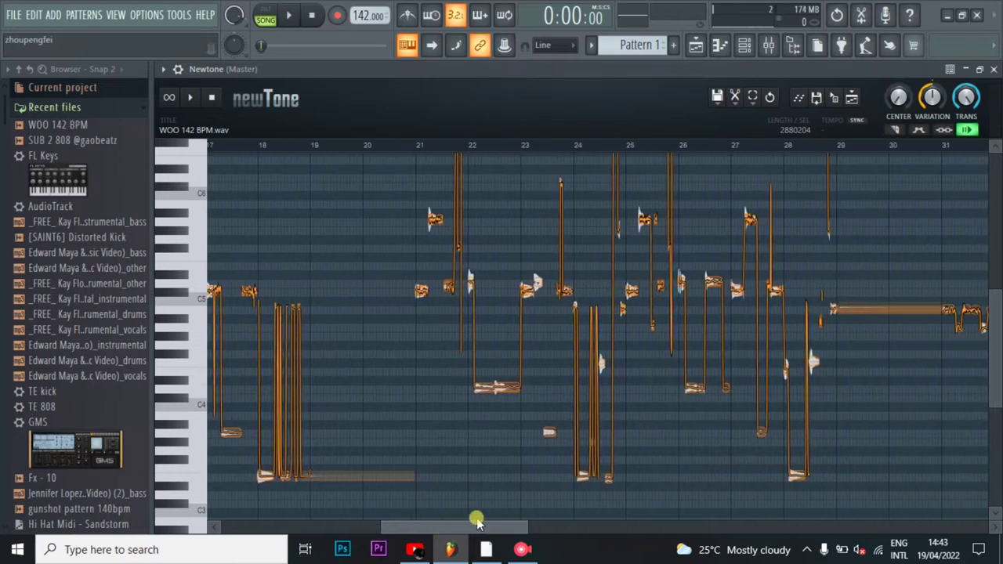
left_click(401, 146)
key("space")
scroll(393, 315, "up", 2)
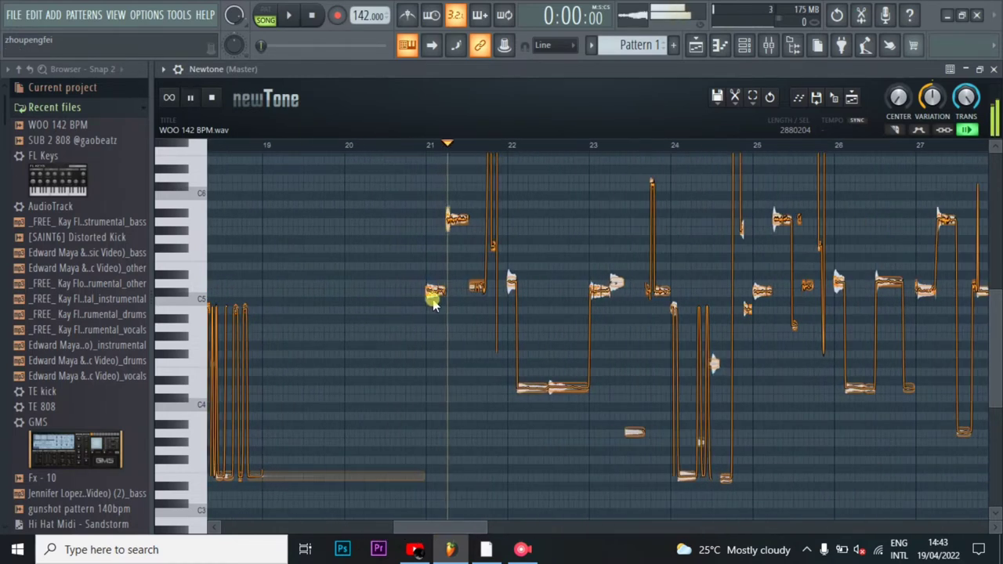
scroll(480, 276, "up", 4)
scroll(504, 301, "down", 4)
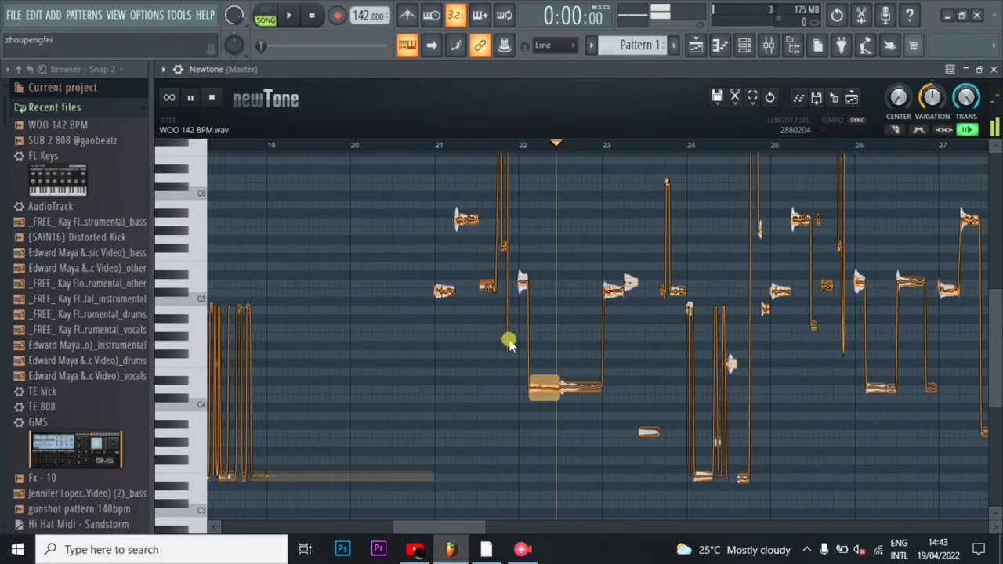
scroll(509, 342, "down", 1)
key("space")
- Replay the lead-in to bar 21 and sound the first note there to identify its pitch
mouse_move(456, 534)
left_mouse_down()
mouse_move(522, 527)
mouse_move(459, 528)
left_mouse_up()
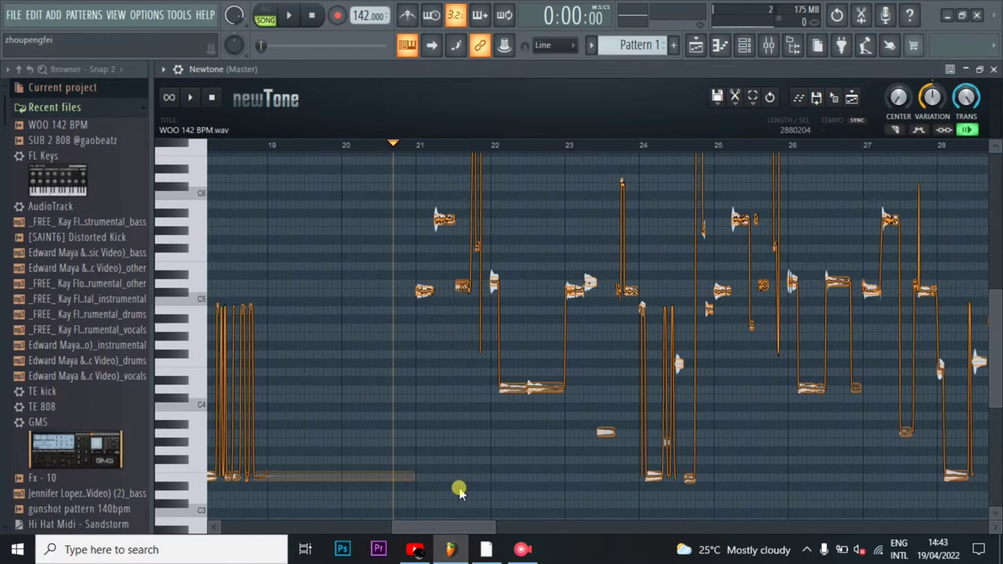
left_click(405, 147)
key("space")
scroll(430, 290, "up", 3)
key("space")
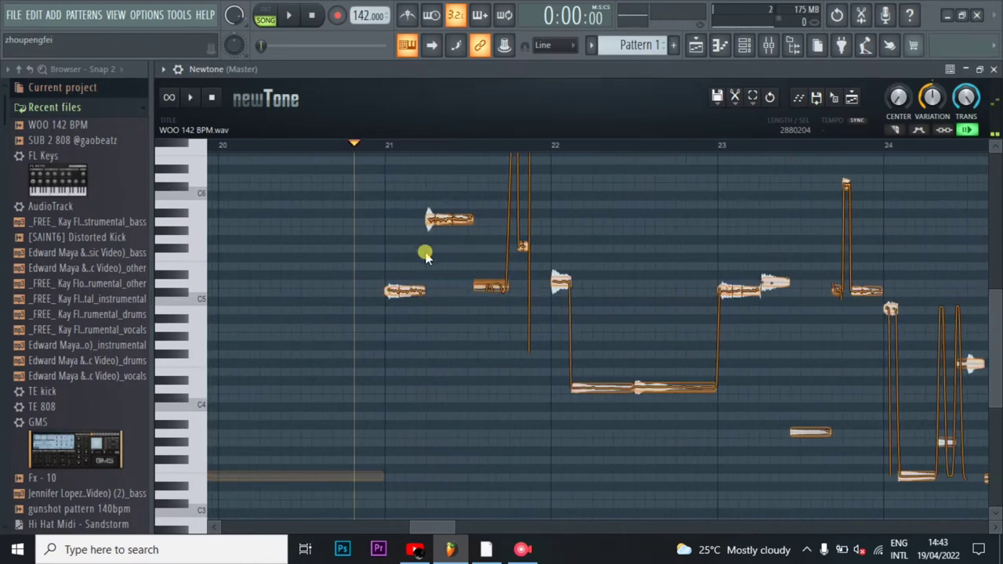
left_click_drag(408, 287, 400, 287)
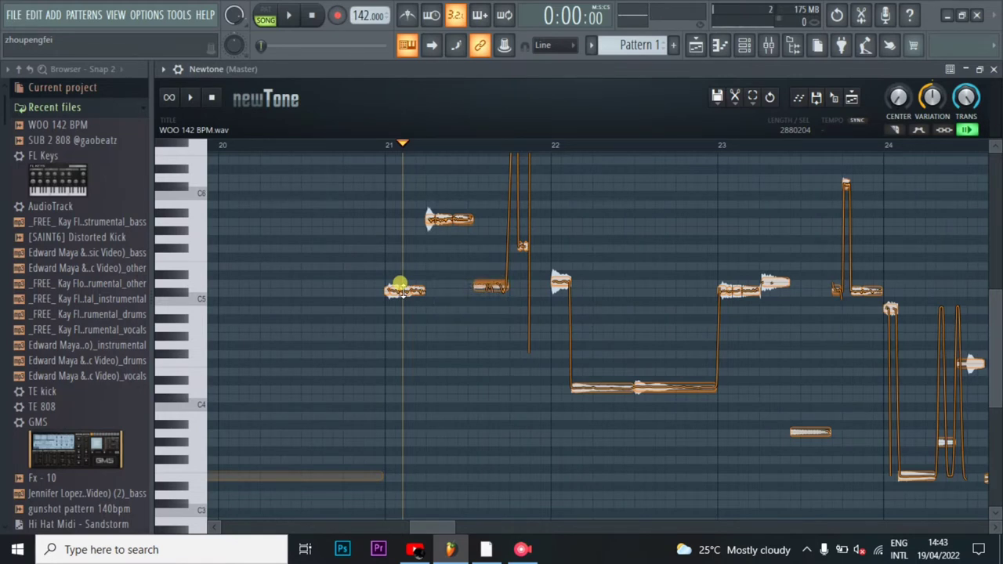
left_click(409, 286)
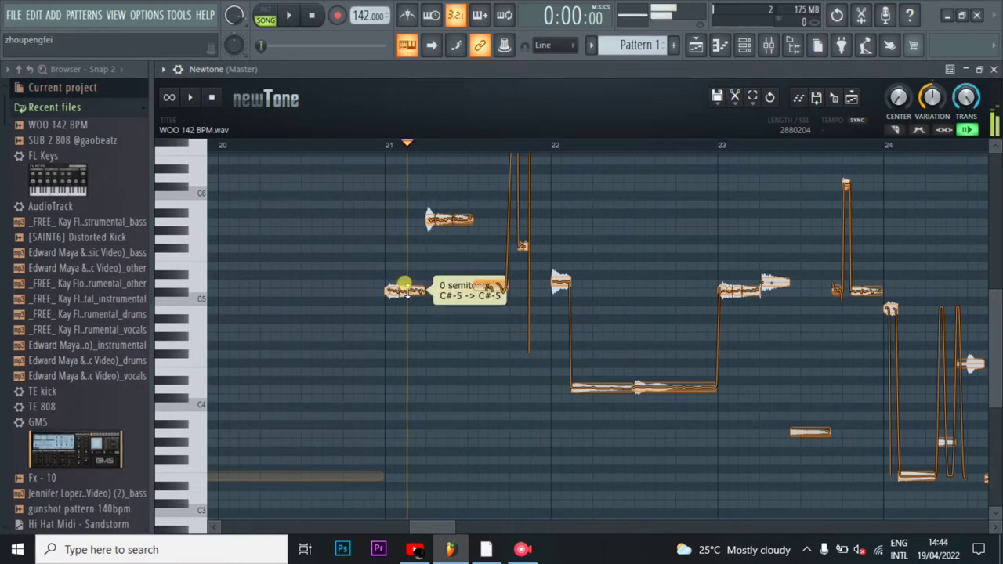
- Open the piano roll of the FL Keys channel from the channel rack
left_click(745, 44)
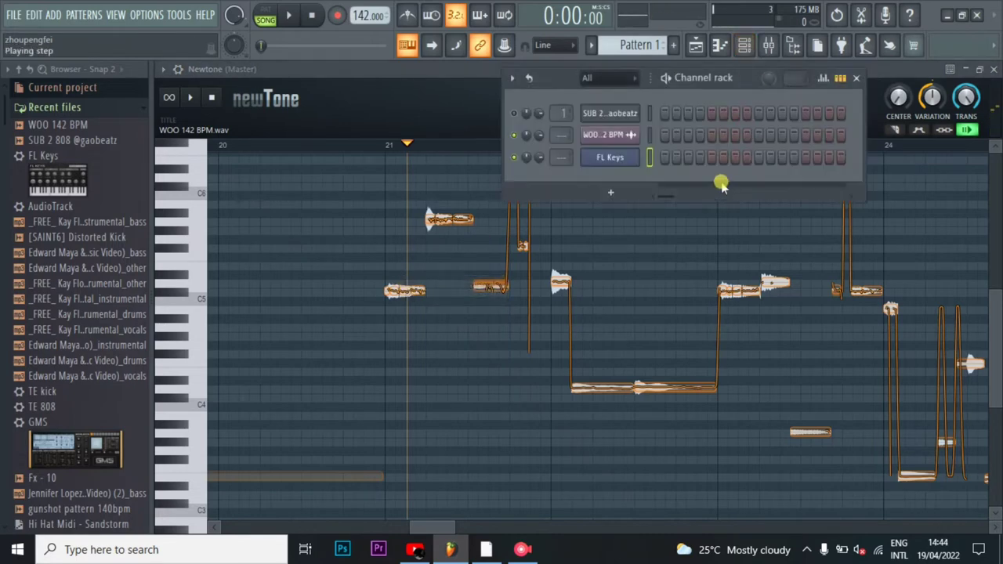
right_click(618, 155)
left_click(700, 167)
right_click(635, 160)
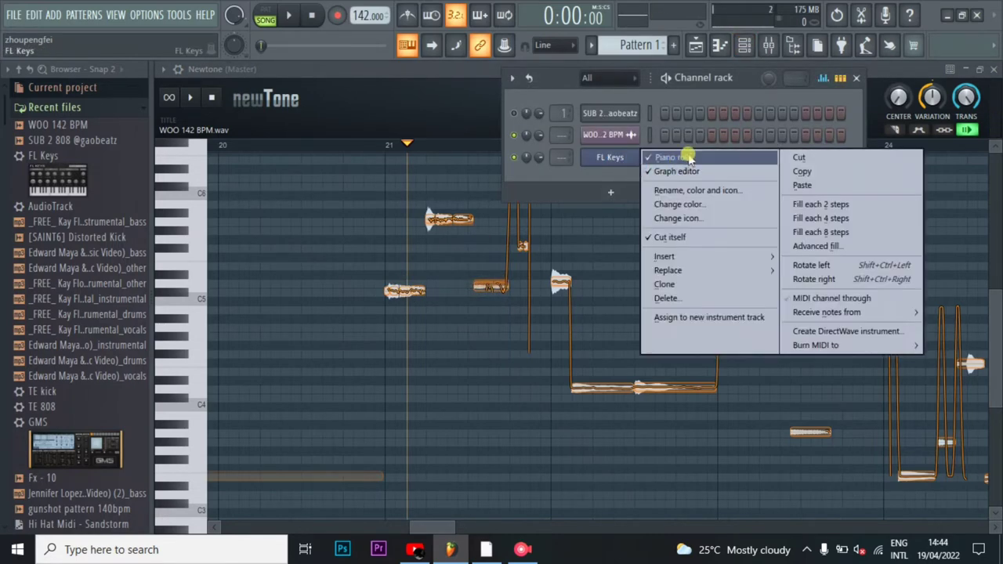
left_click(677, 171)
right_click(609, 161)
left_click(690, 160)
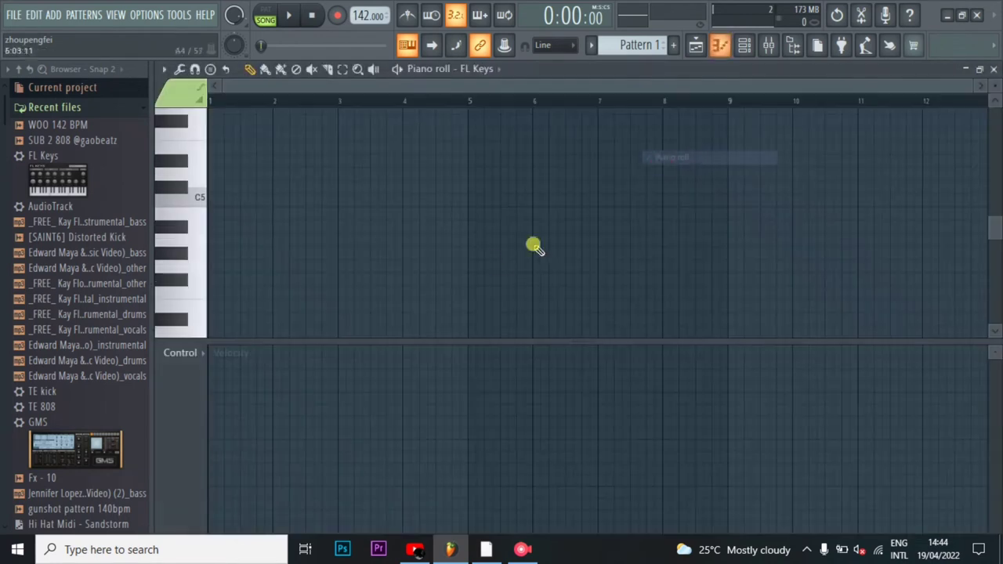
left_click(473, 267)
left_click(512, 263)
right_click(519, 266)
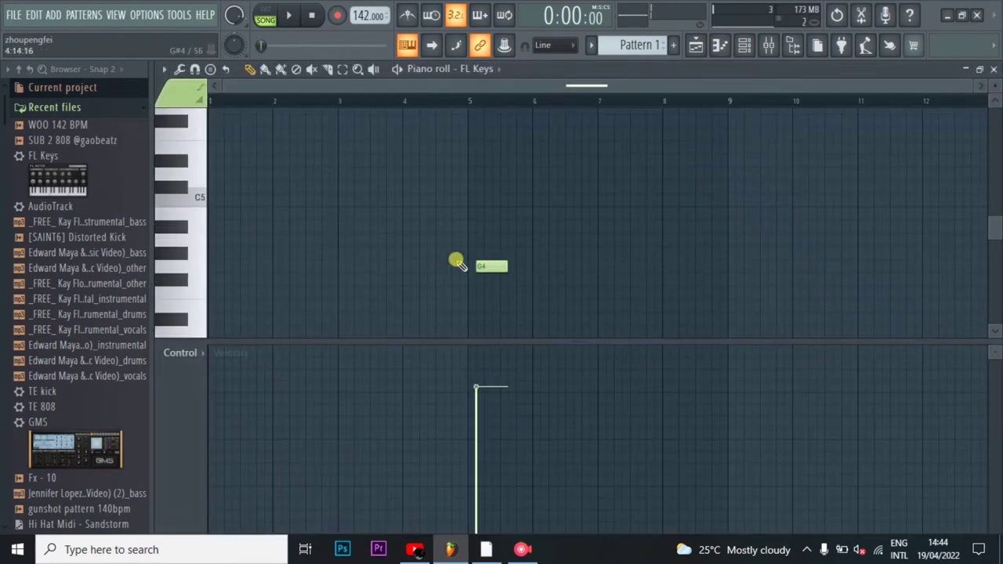
right_click(495, 265)
- Place a one-bar C#5 note at bar 1 of the FL Keys piano roll and play it back
left_click(217, 199)
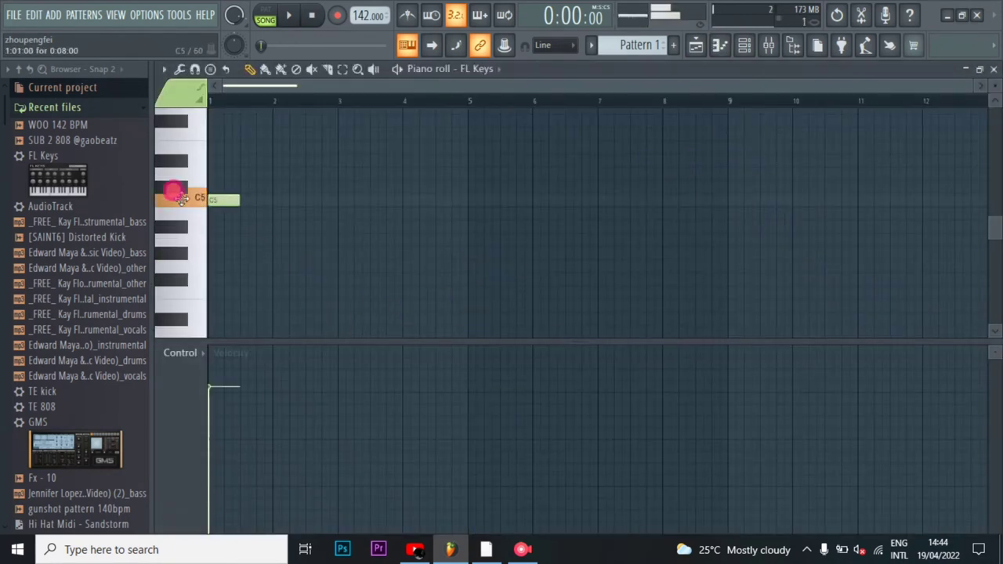
left_click_drag(235, 196, 240, 175)
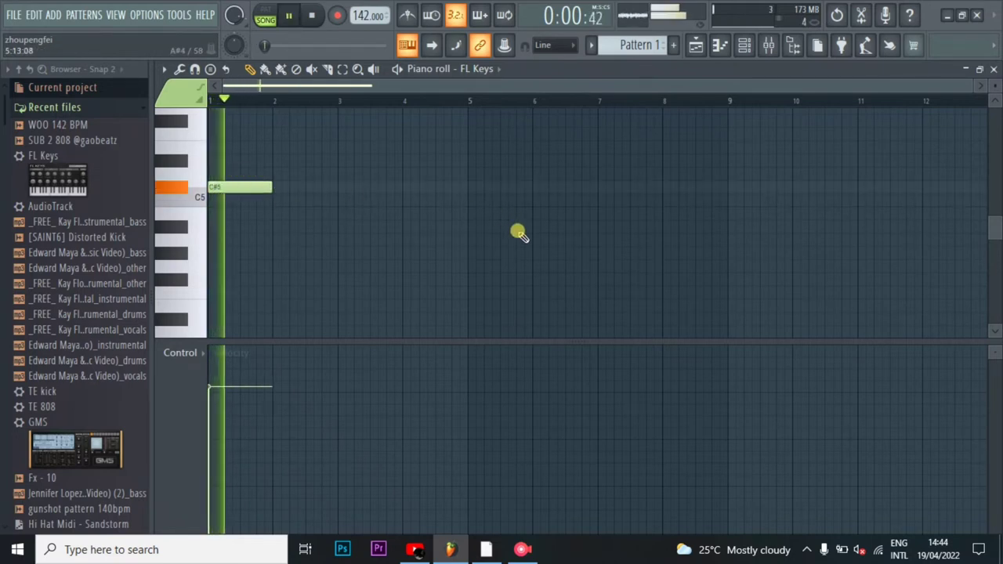
scroll(514, 230, "up", 4)
scroll(458, 230, "down", 4)
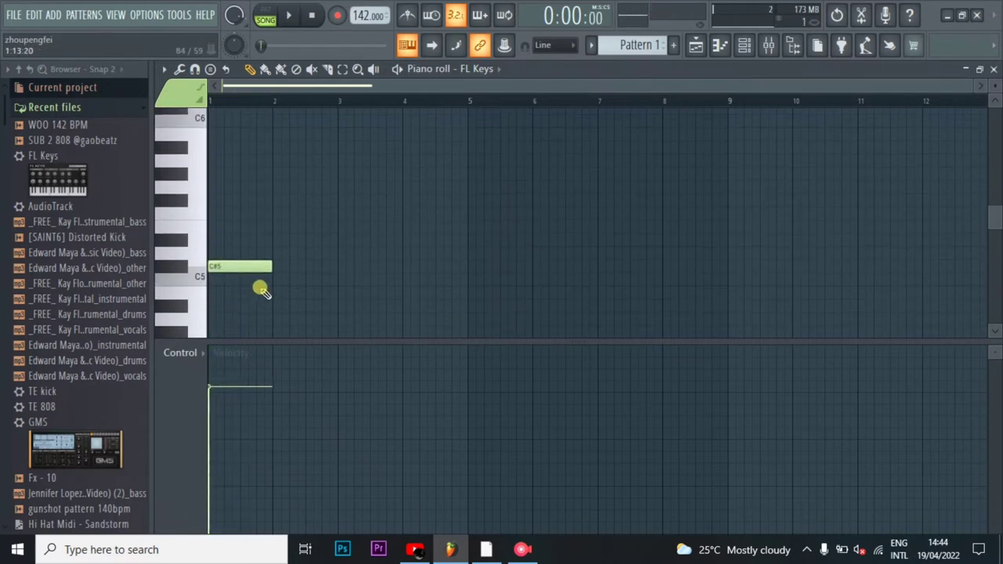
key("space")
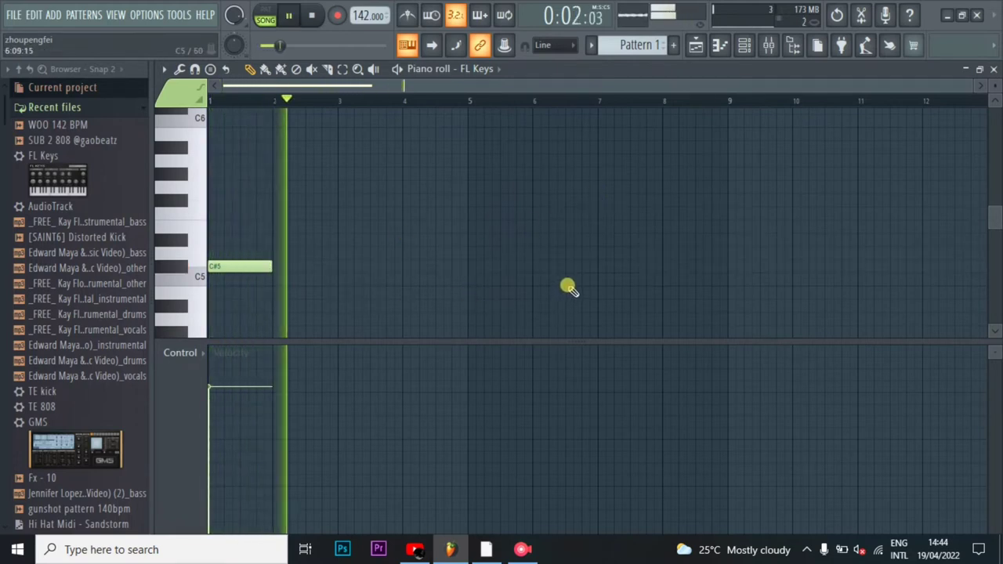
- Reopen Newtone, replay the melody from just before bar 21, and sound the note at bar 22 to identify its pitch
key("space")
left_click(768, 45)
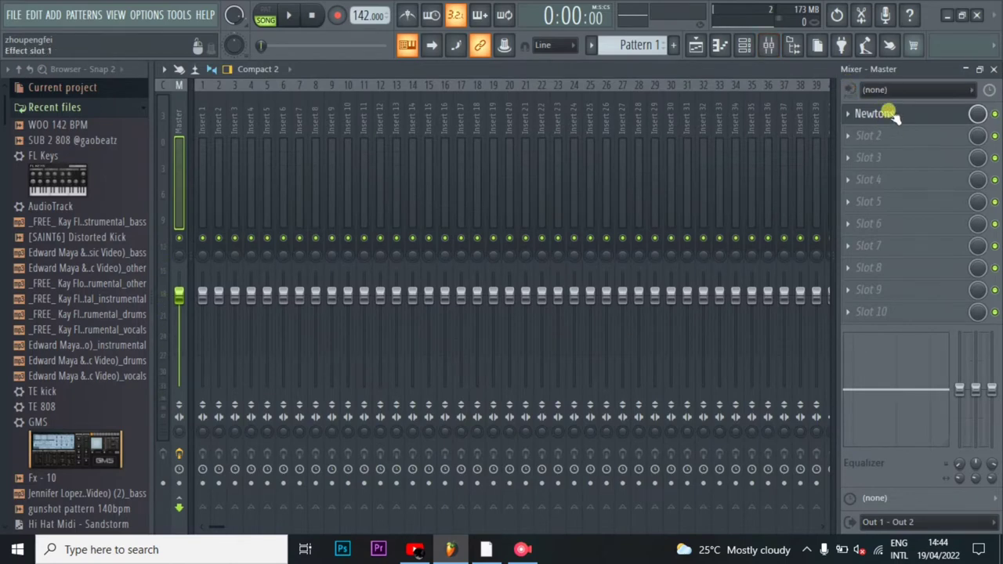
left_click(898, 115)
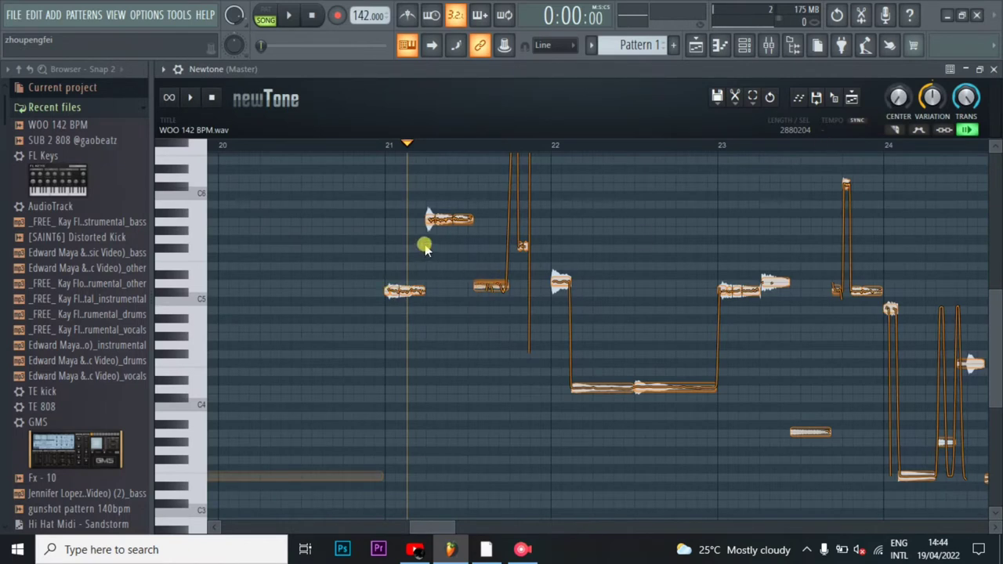
left_click(372, 145)
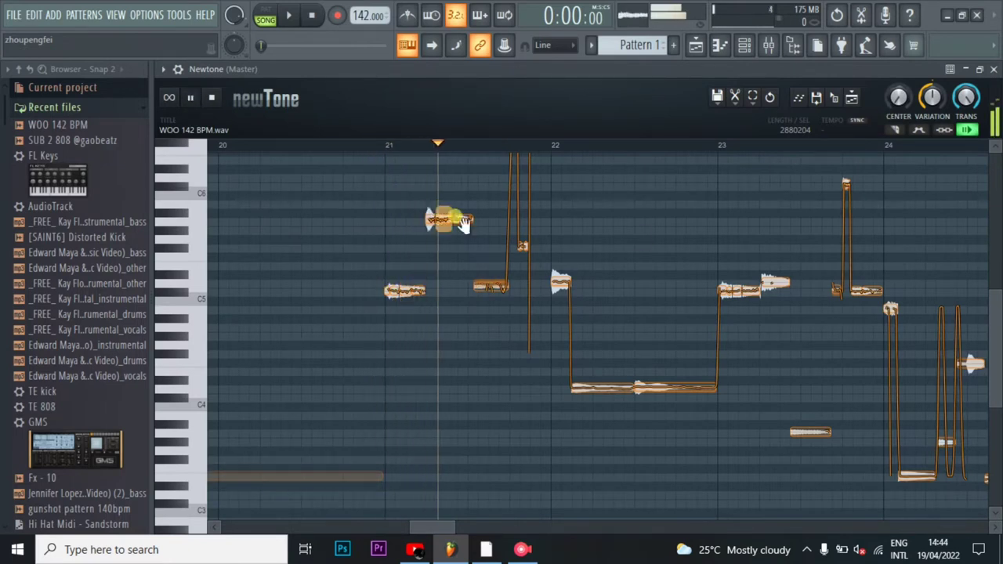
left_click(559, 283)
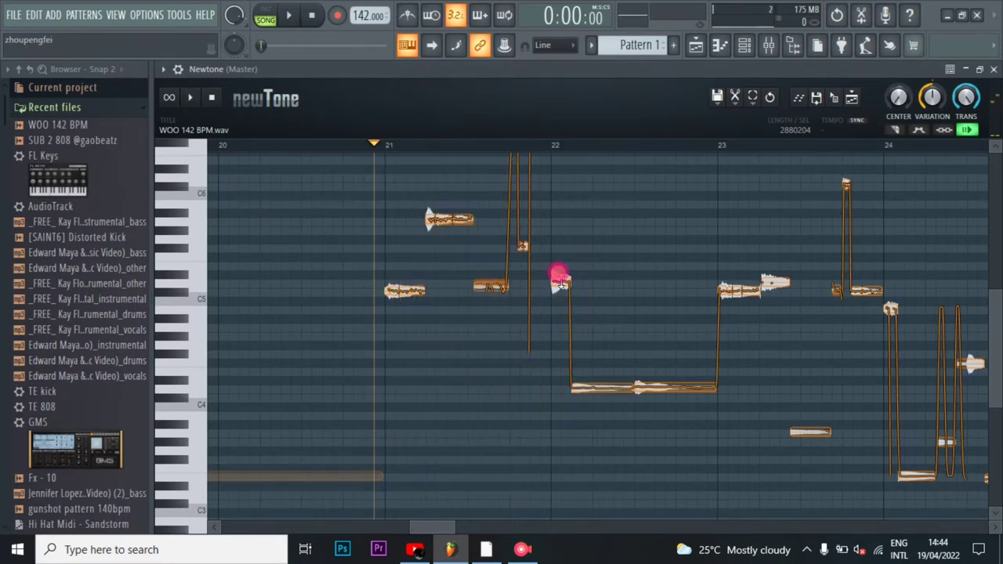
left_click(378, 146)
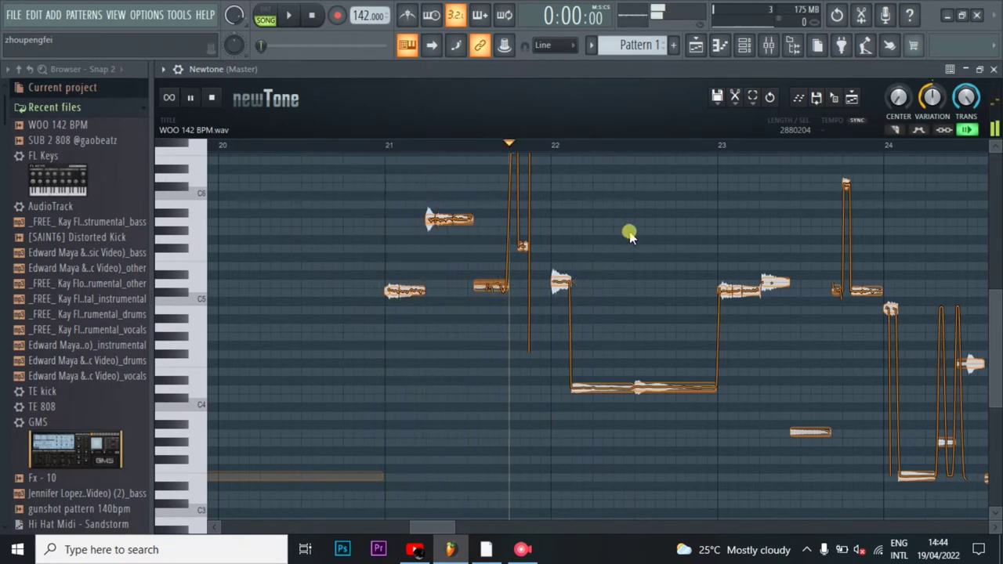
key("space")
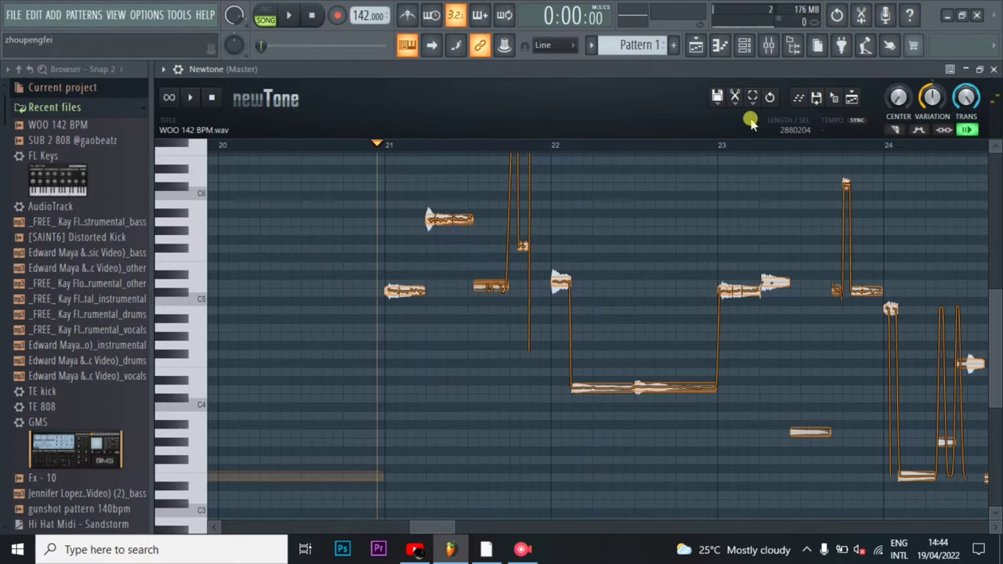
- Place a one-bar D5 note at bar 2 of the FL Keys piano roll and play the two notes back
left_click(744, 45)
left_click(682, 161)
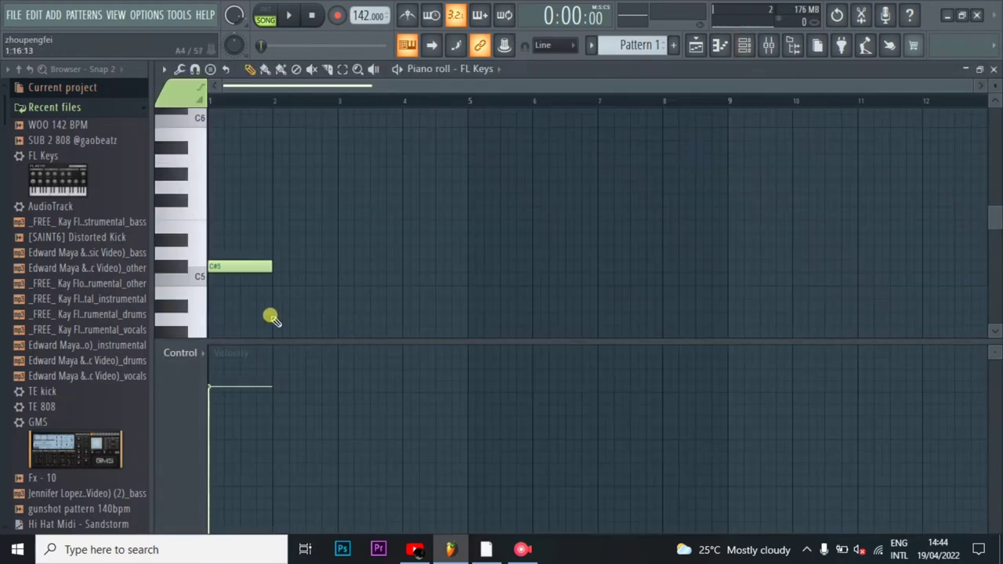
left_click(273, 251)
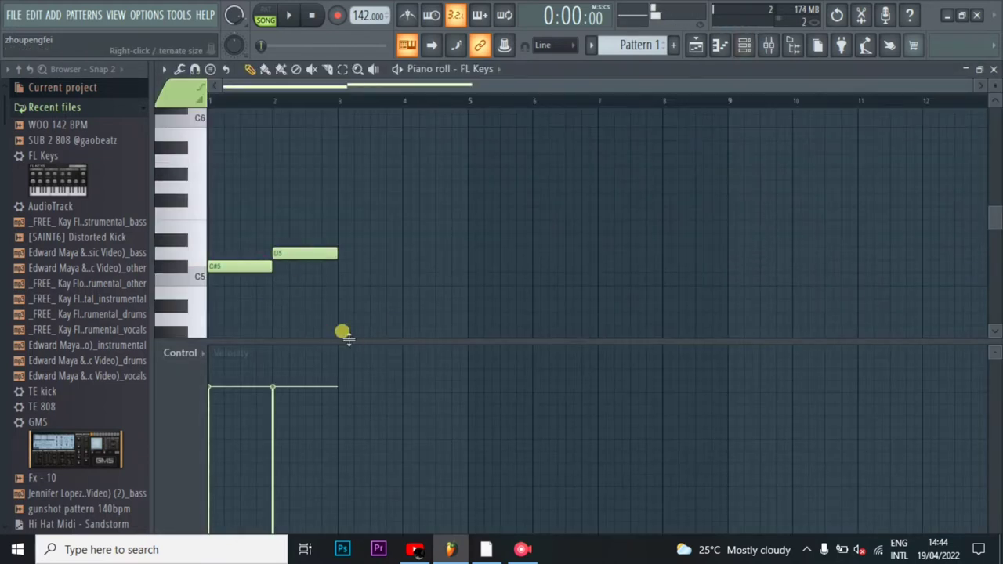
key("space")
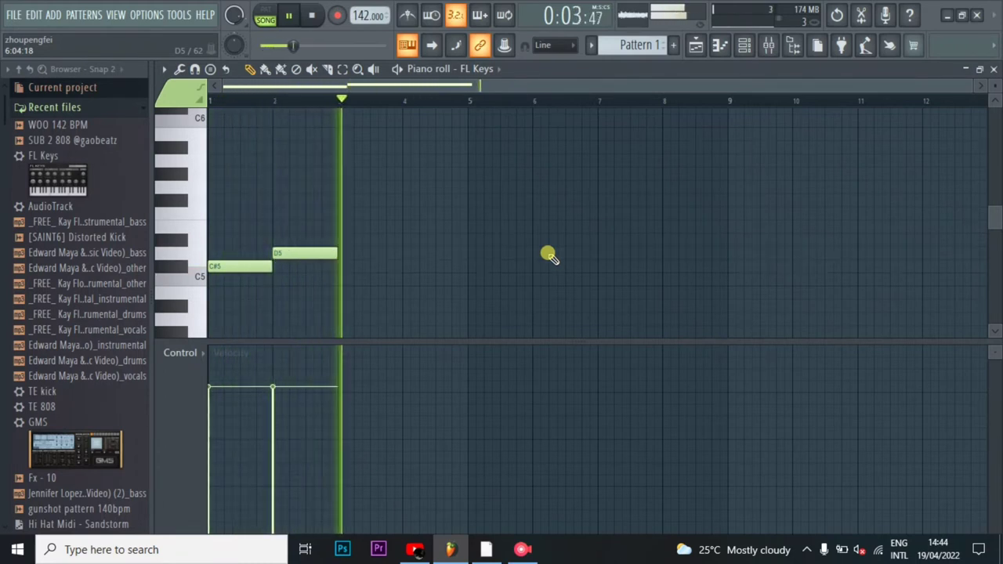
key("space")
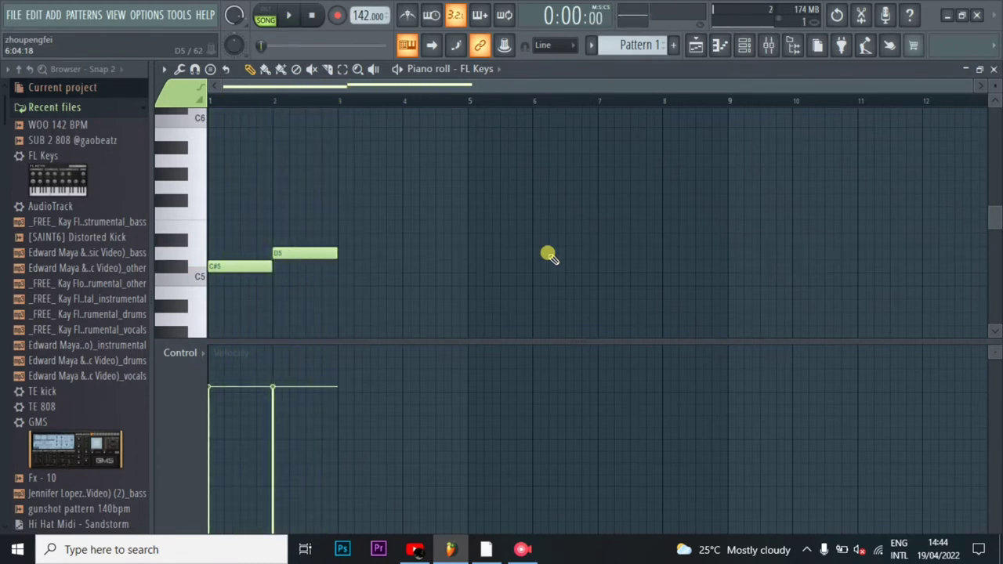
- Return to Newtone and play the detected melody from just before bar 21 into bar 23
left_click(745, 44)
left_click(767, 46)
left_click(885, 116)
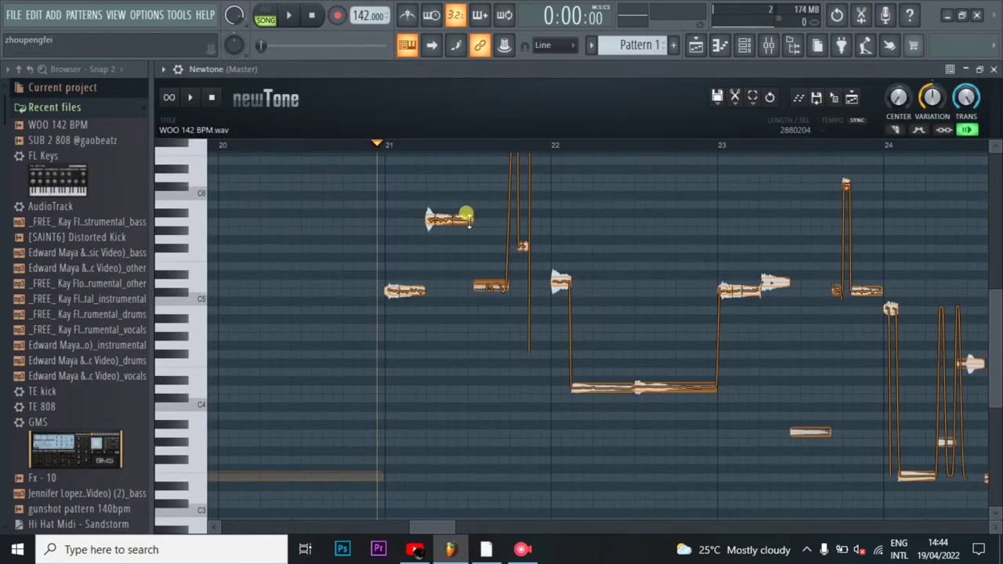
key("space")
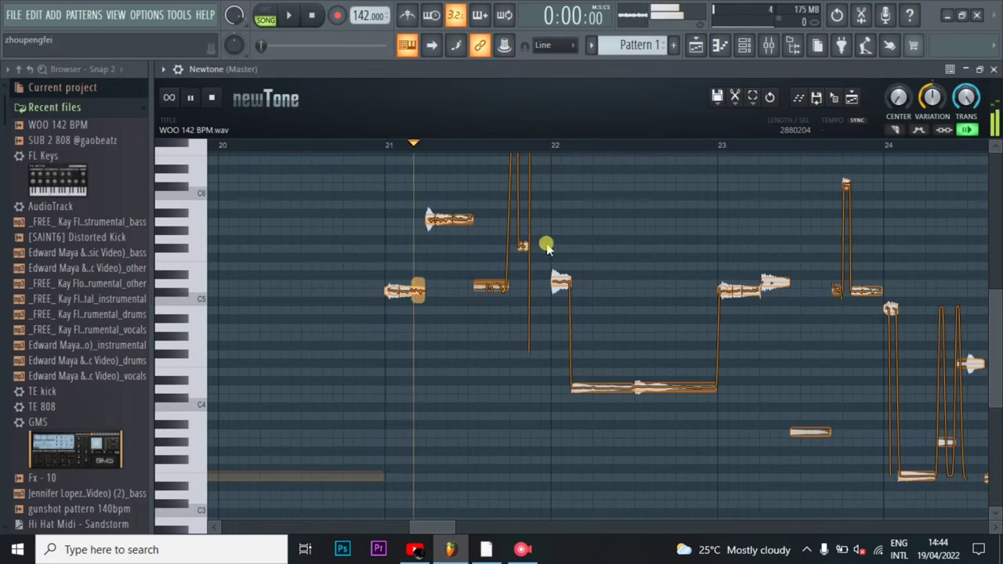
left_click(592, 381)
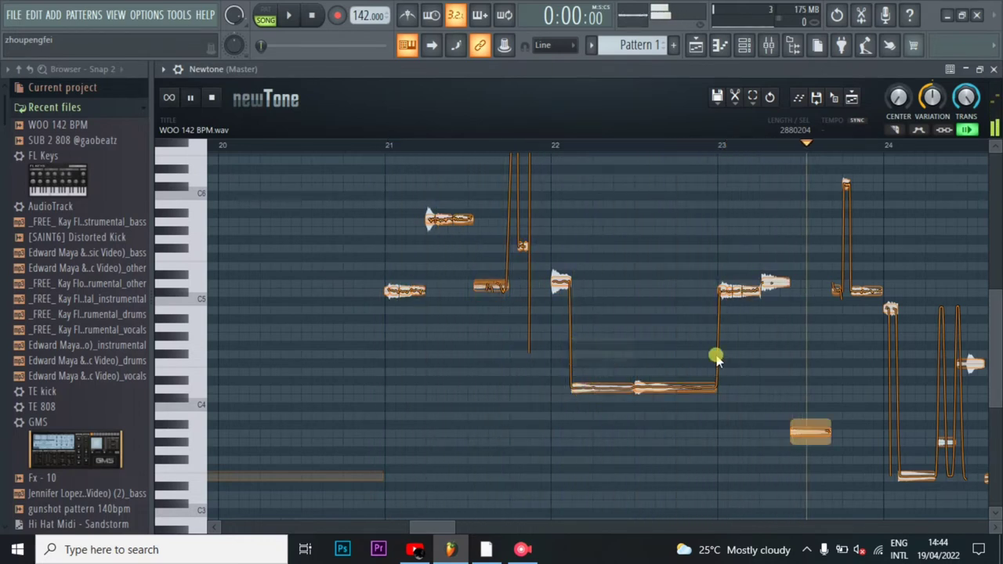
- Play from just before bar 23 and sound the first note there to identify its pitch
left_click(715, 146)
key("space")
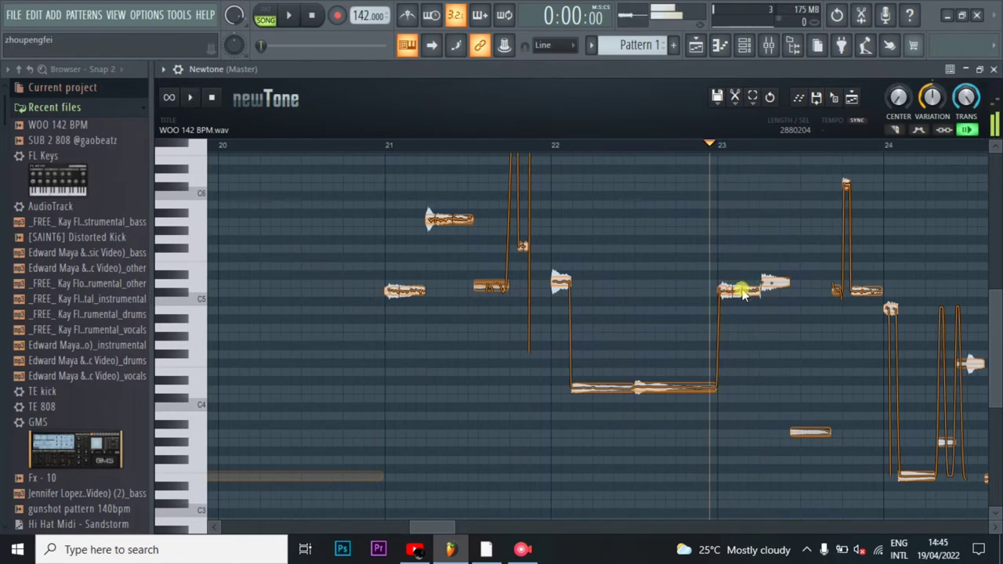
left_click(742, 289)
left_click(746, 288)
left_click_drag(745, 280, 746, 279)
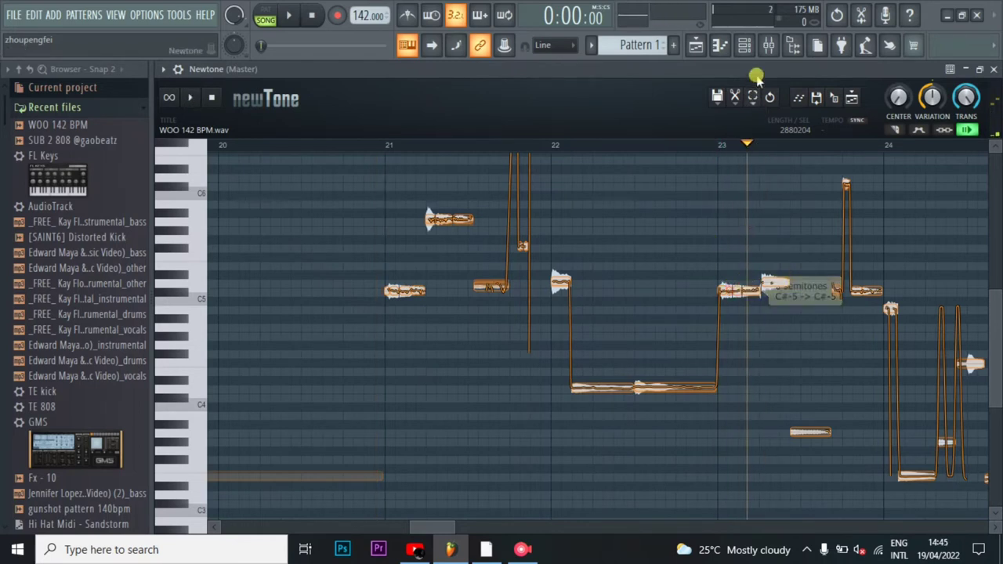
- Place a one-bar C#5 note at bar 3 of the FL Keys piano roll and play the three notes back
left_click(746, 45)
left_click(707, 167)
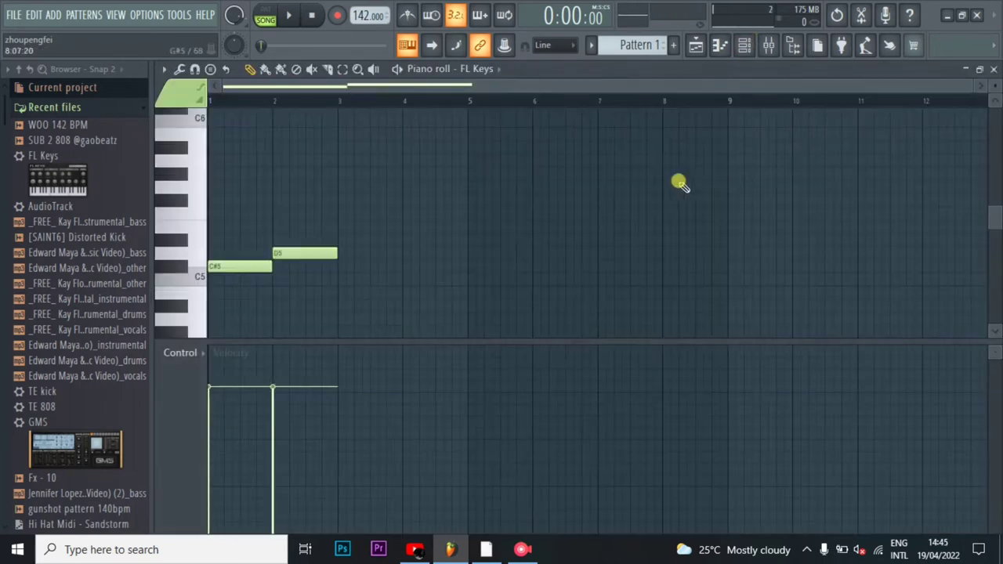
left_click(337, 268)
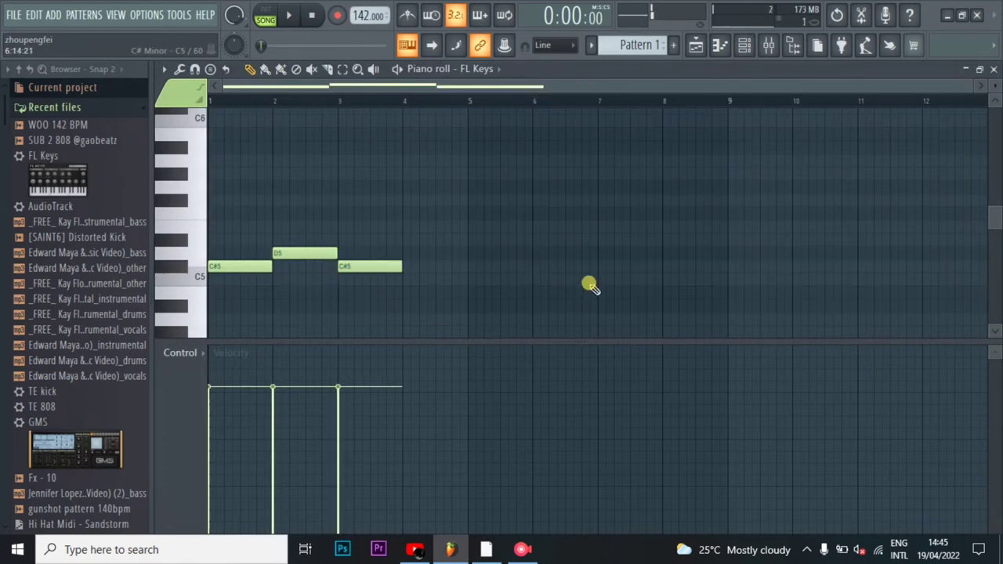
key("space")
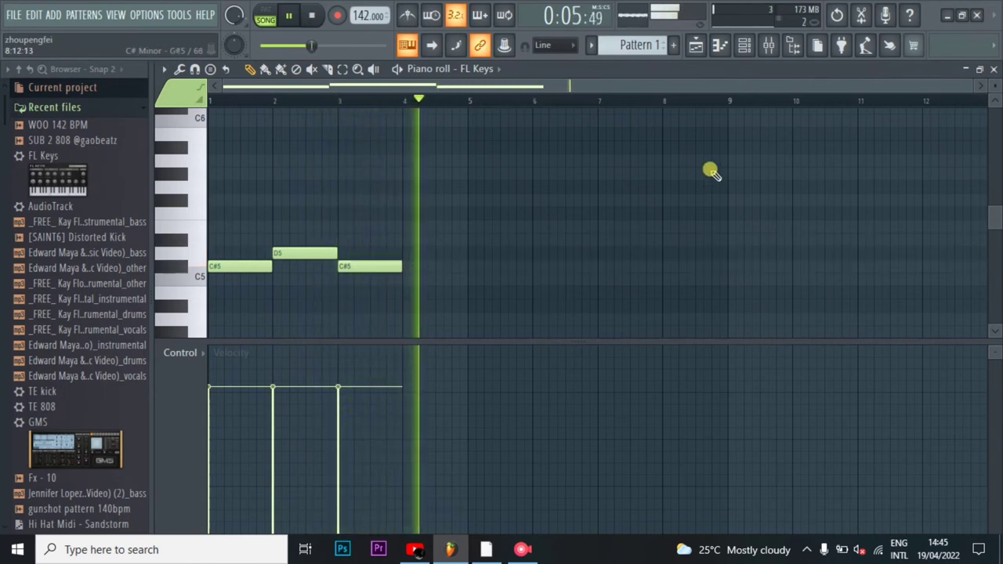
key("space")
- Reopen Newtone and play the melody from just before bar 21 through bar 23 to follow the note changes
left_click(768, 47)
left_click(875, 114)
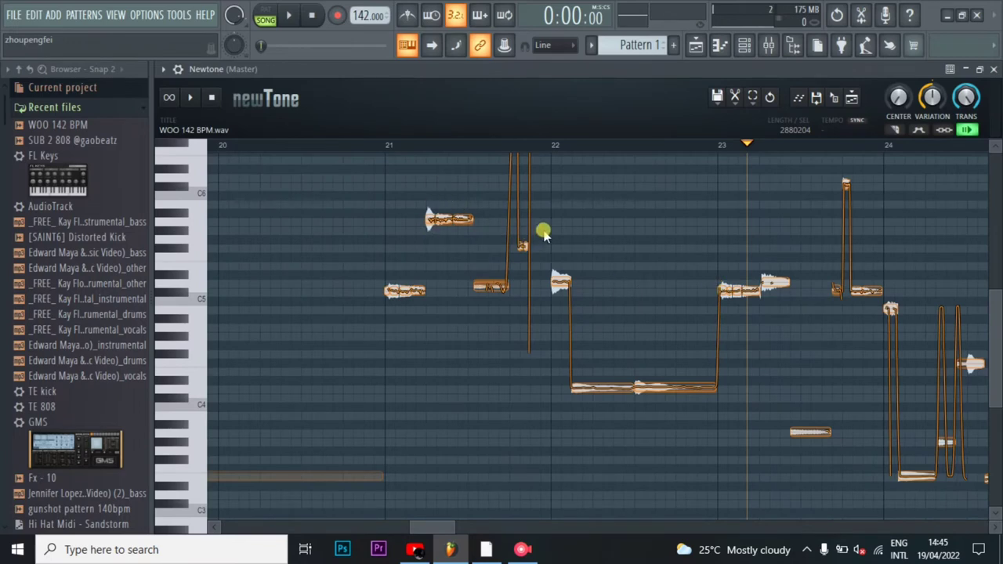
scroll(543, 233, "down", 2)
left_click(437, 148)
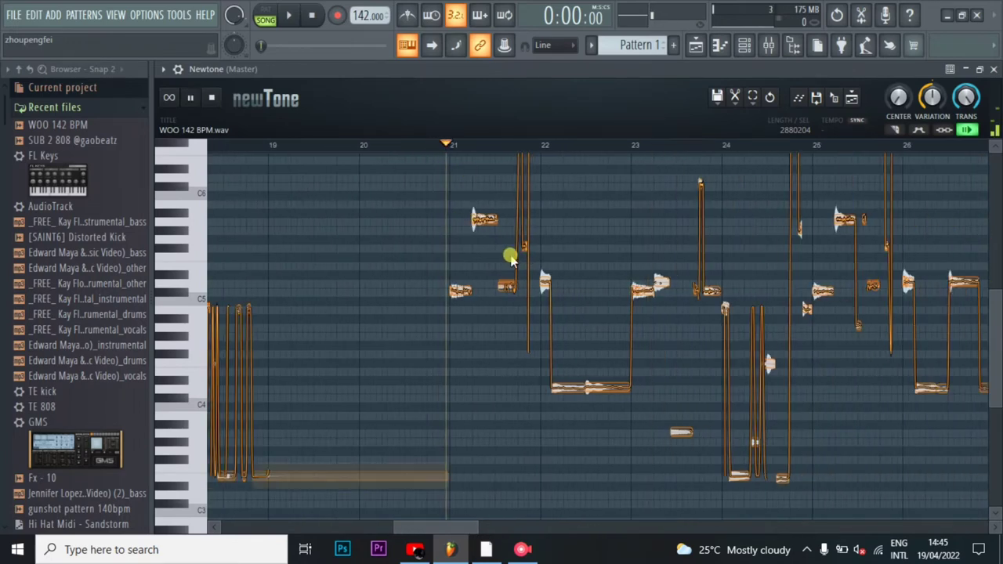
scroll(559, 284, "up", 1)
scroll(559, 284, "up", 2)
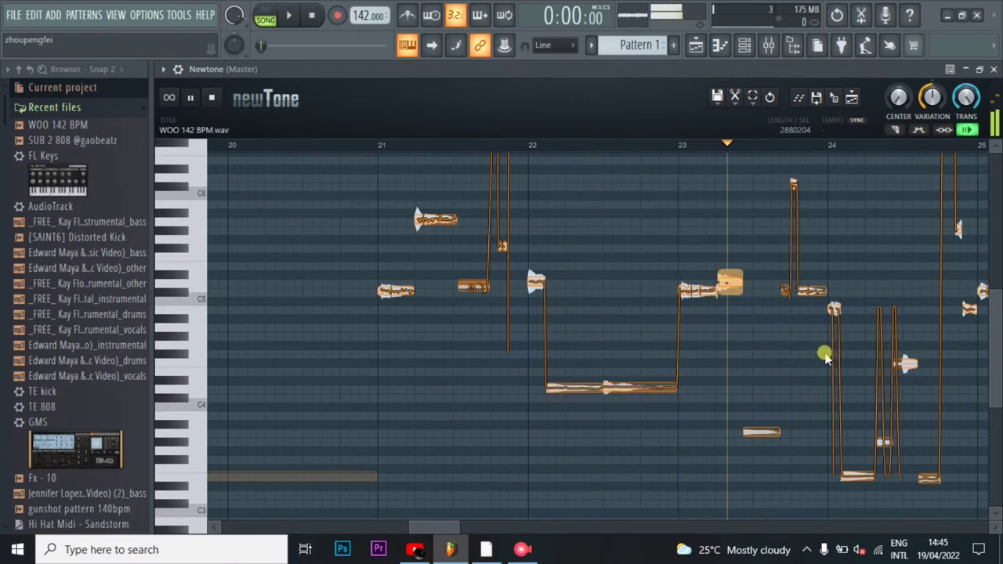
scroll(868, 327, "up", 2)
scroll(871, 331, "up", 1)
key("space")
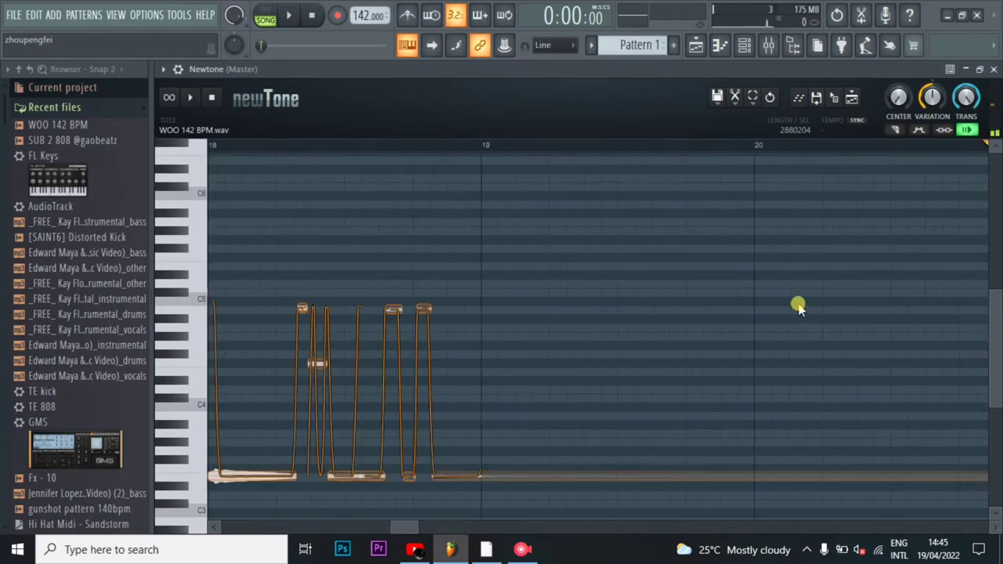
- Replay the detected melody up to the start of bar 24, keeping bars 22 to 26 in view
key("space")
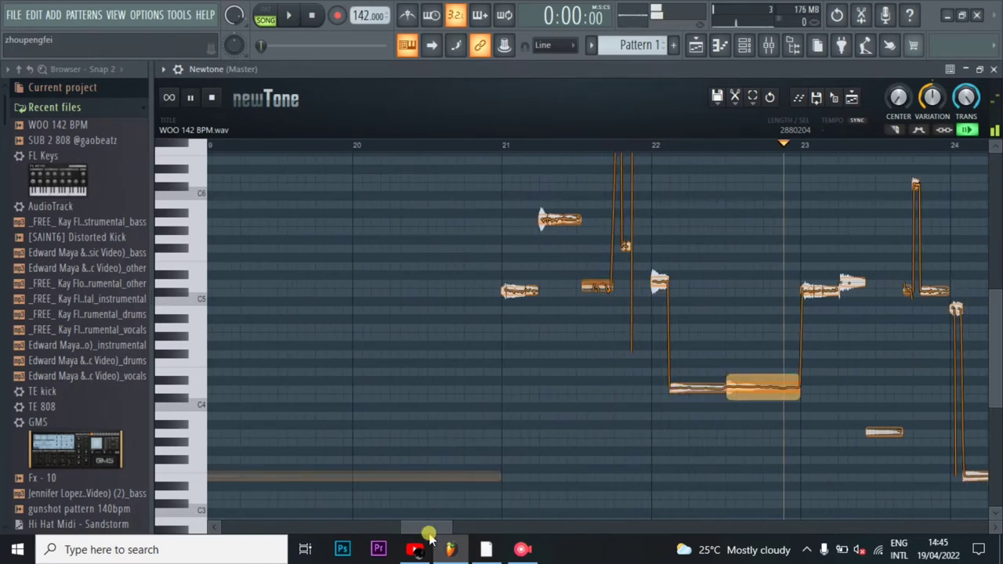
left_click_drag(428, 531, 454, 530)
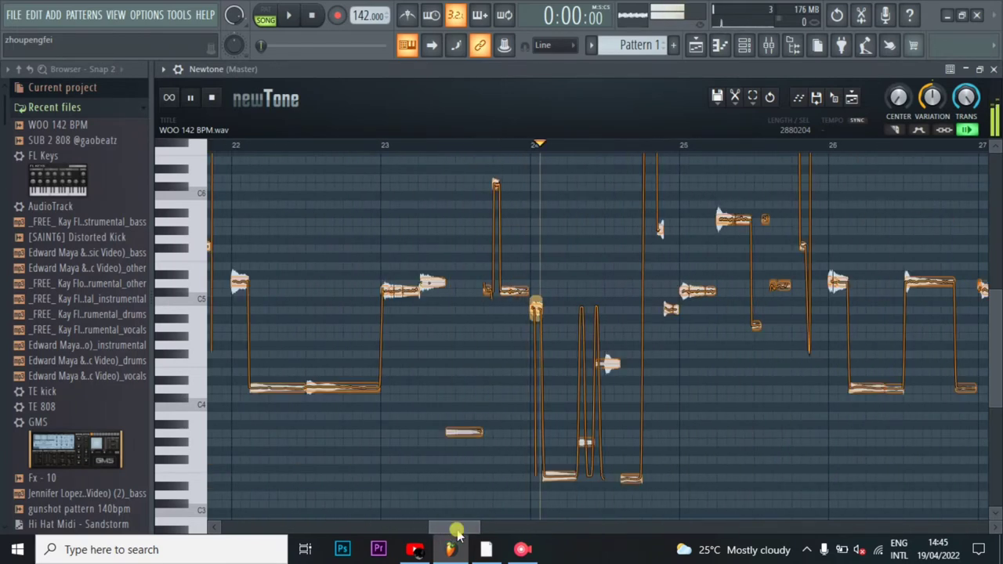
key("space")
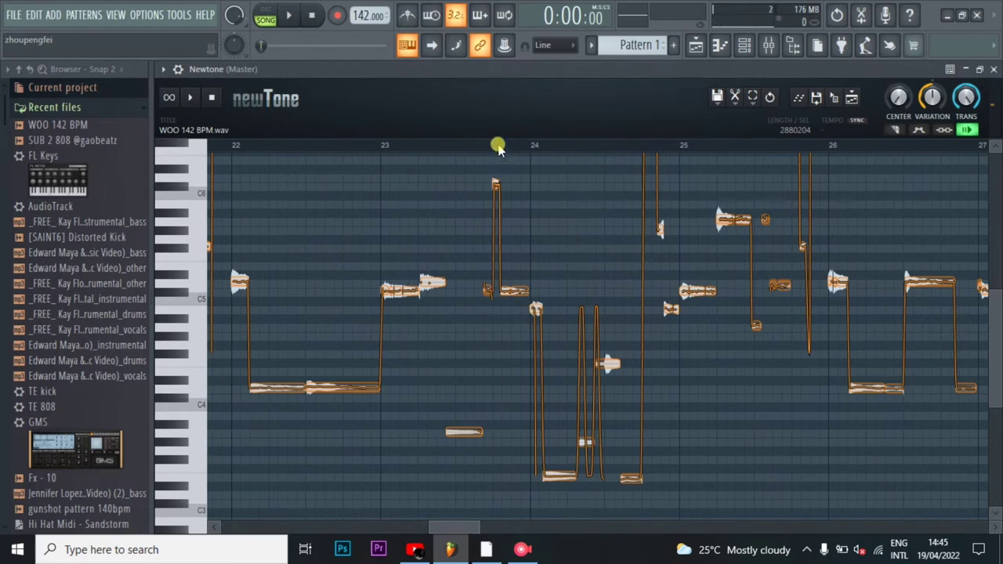
- Play from just before bar 24 and sound the first notes there to identify the pitch that starts the bar
left_click(499, 148)
scroll(550, 270, "up", 5)
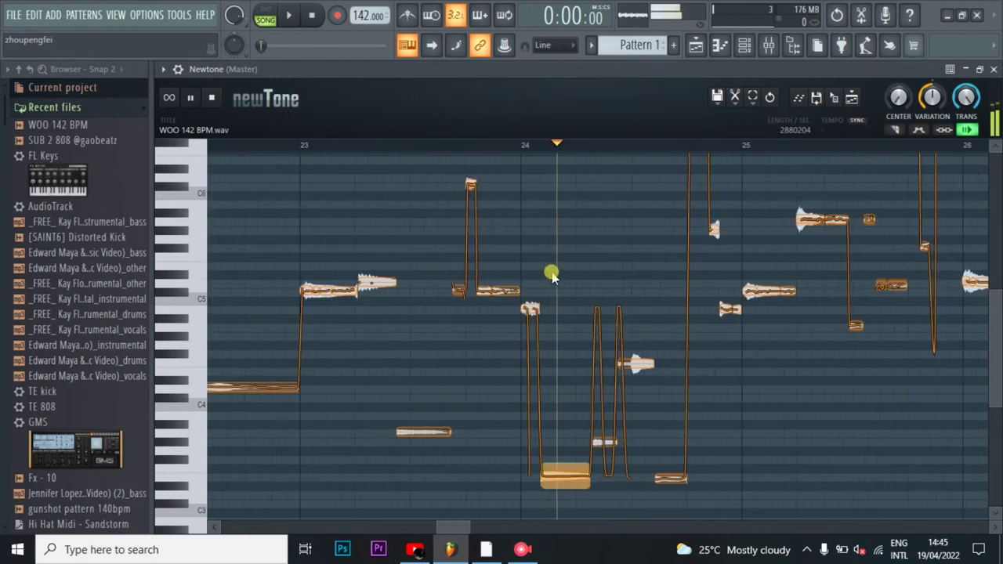
left_click(511, 307)
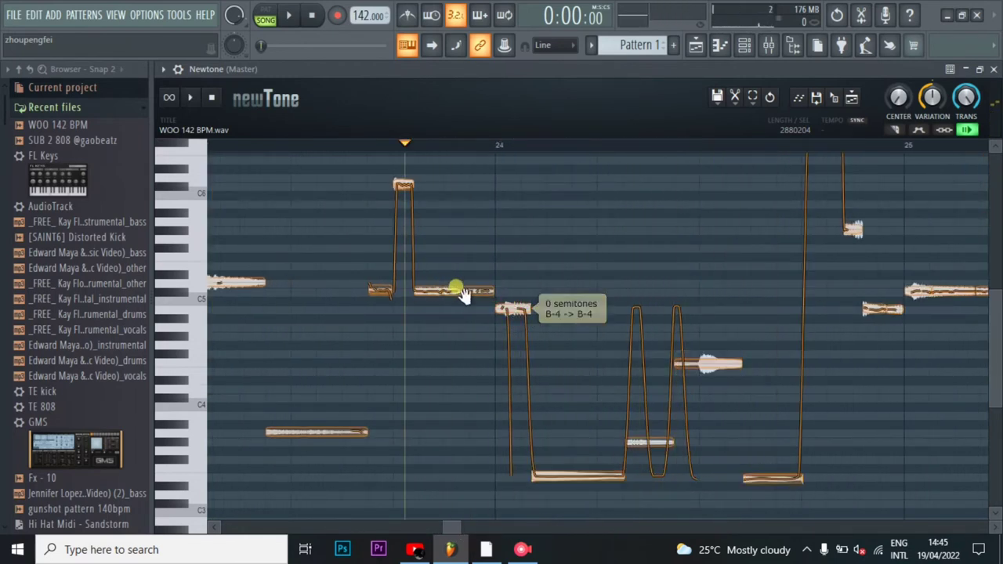
left_click(566, 473)
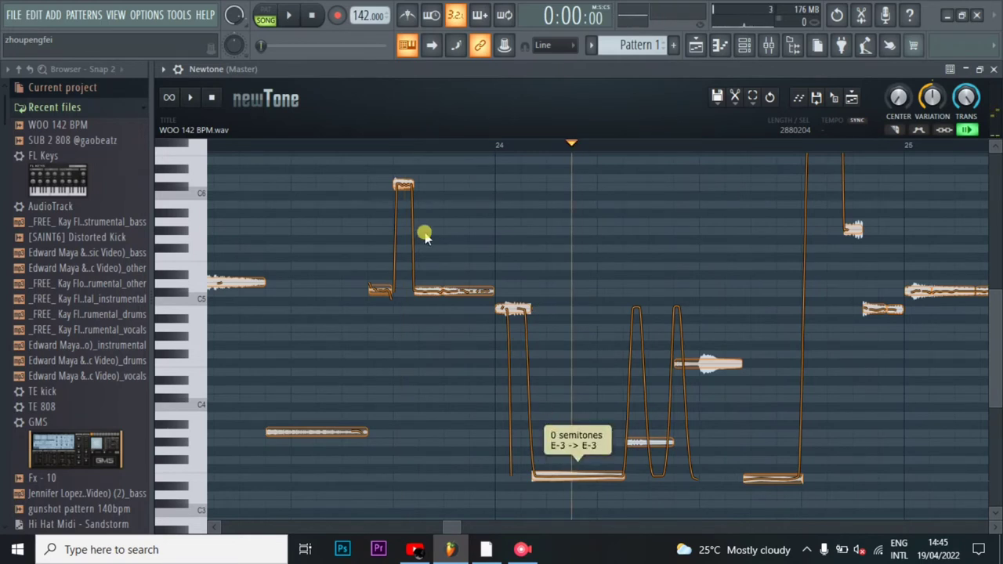
left_click(369, 146)
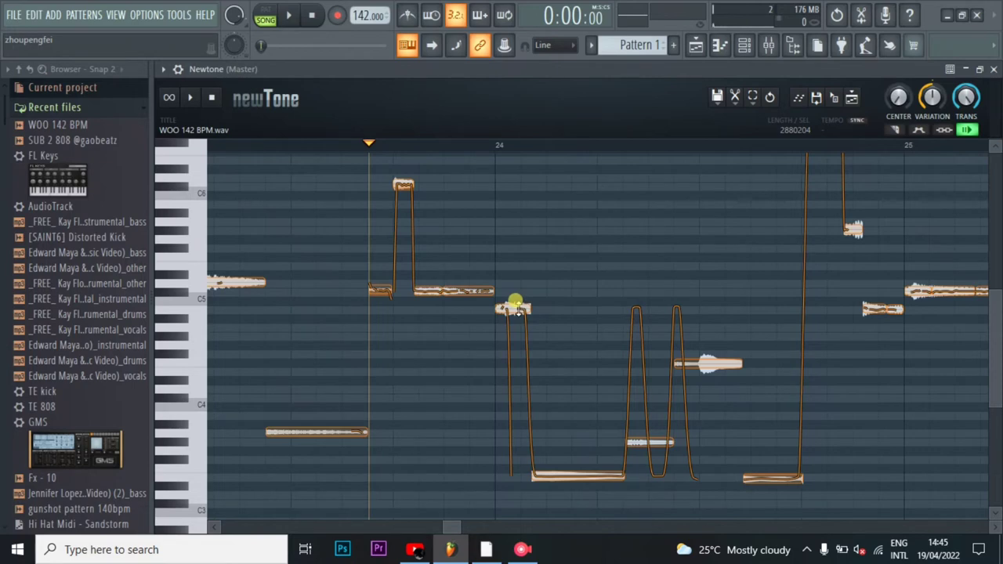
left_click(511, 307)
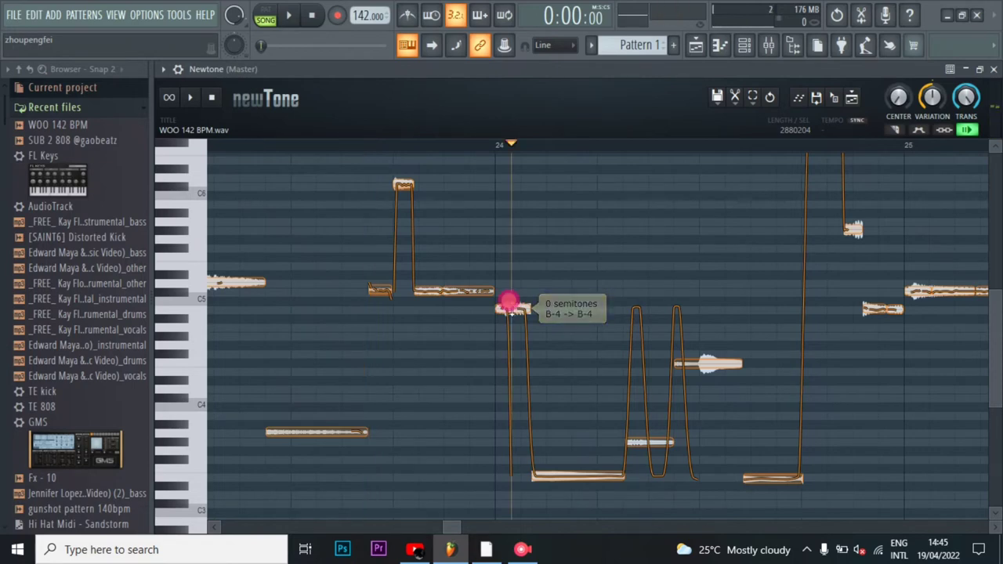
scroll(508, 302, "up", 6)
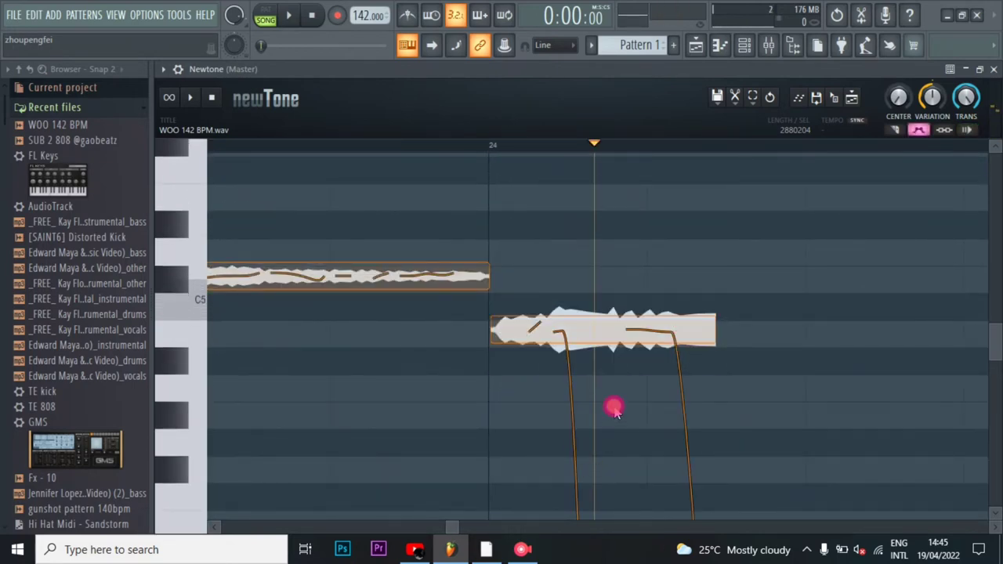
scroll(614, 407, "down", 5)
- Place a one-bar B4 note at bar 4 of the FL Keys piano roll
left_click(744, 44)
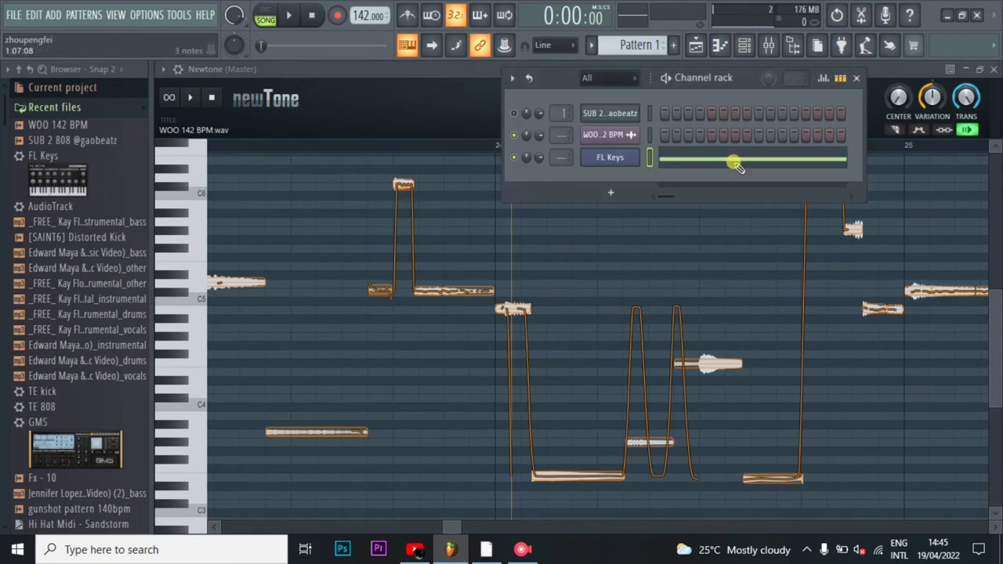
left_click(737, 167)
left_click(406, 279)
left_click_drag(418, 281, 427, 311)
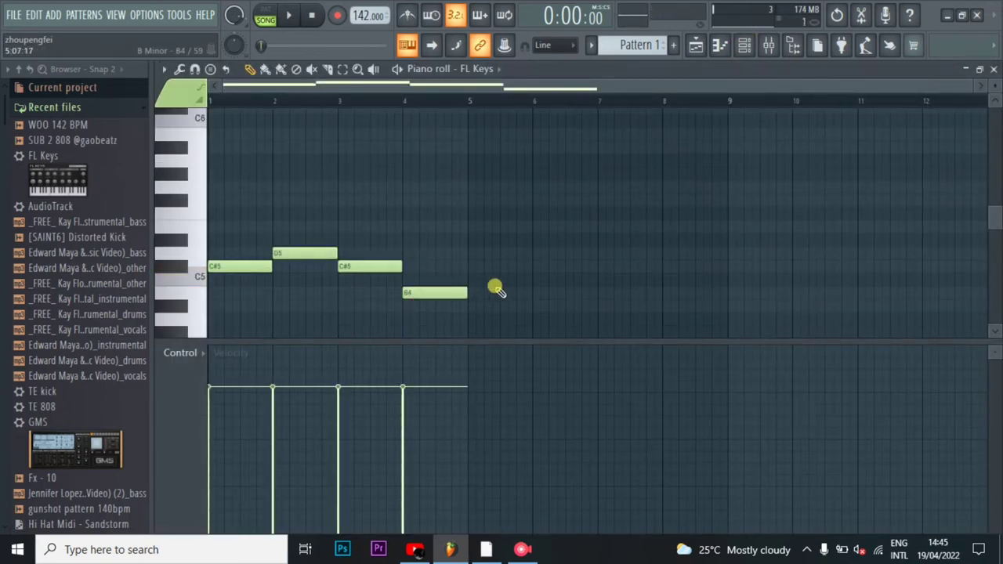
- Duplicate all four notes into bars 5 to 8 and play the pattern from the start
key("ctrl+a")
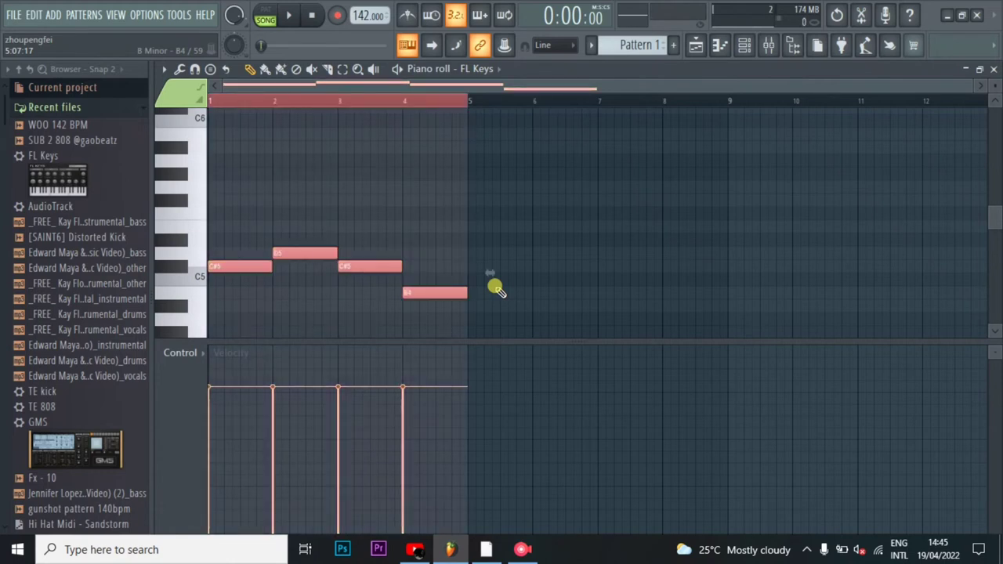
key("ctrl+b")
key("space")
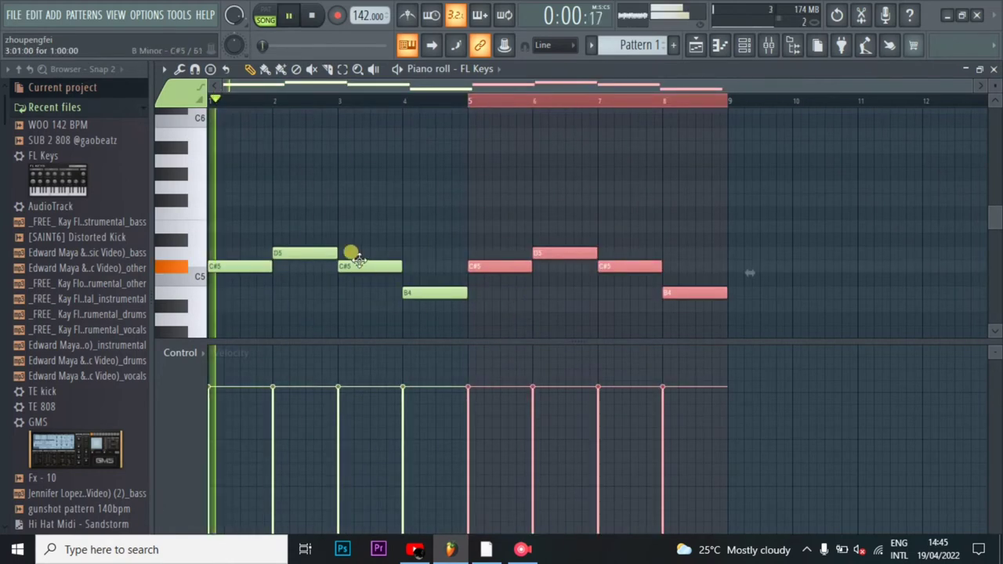
- Stop playback, copy the FL Keys notes into the SUB 2 808 channel and mute FL Keys
key("space")
left_click(468, 222)
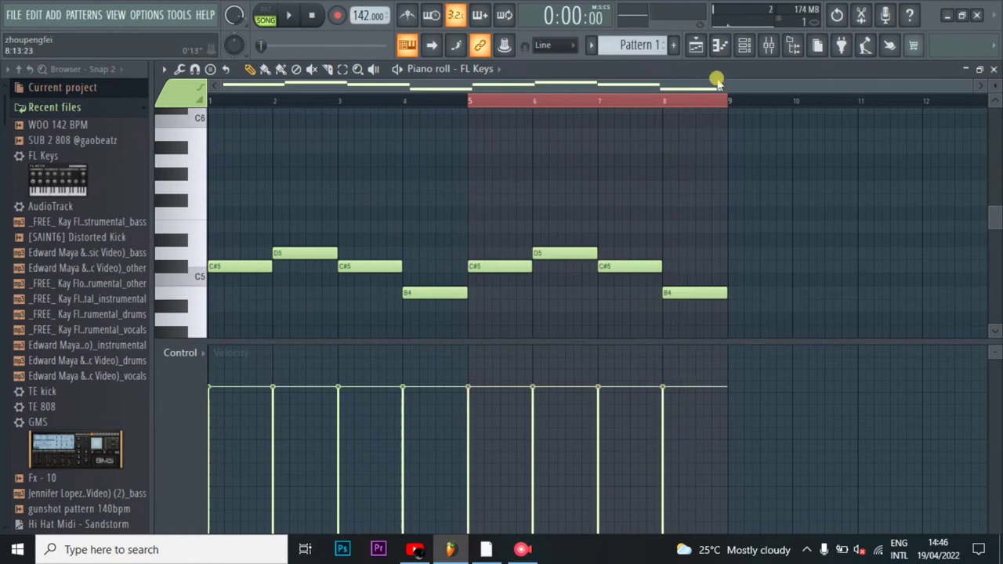
left_click(745, 49)
right_click(626, 157)
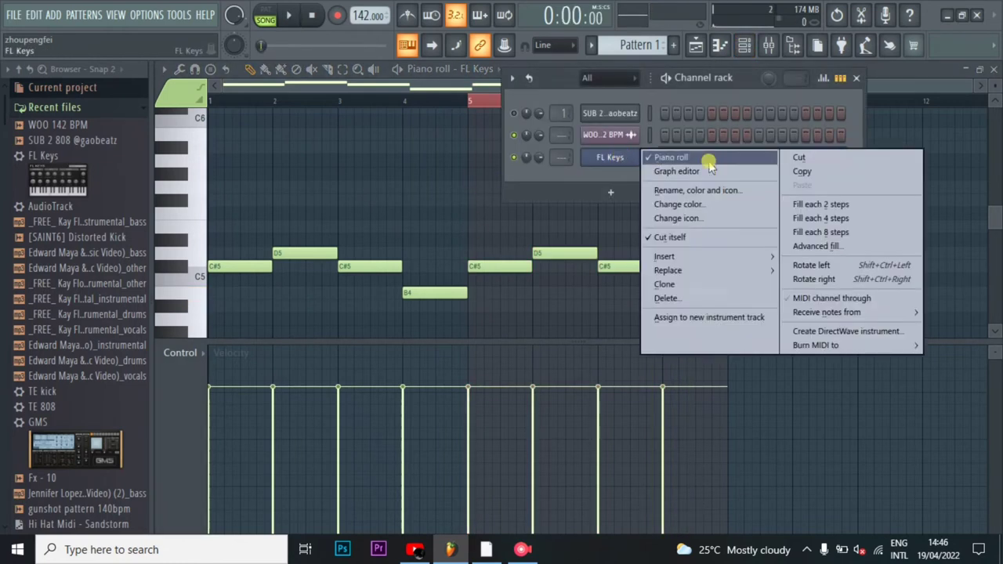
left_click(855, 174)
right_click(639, 117)
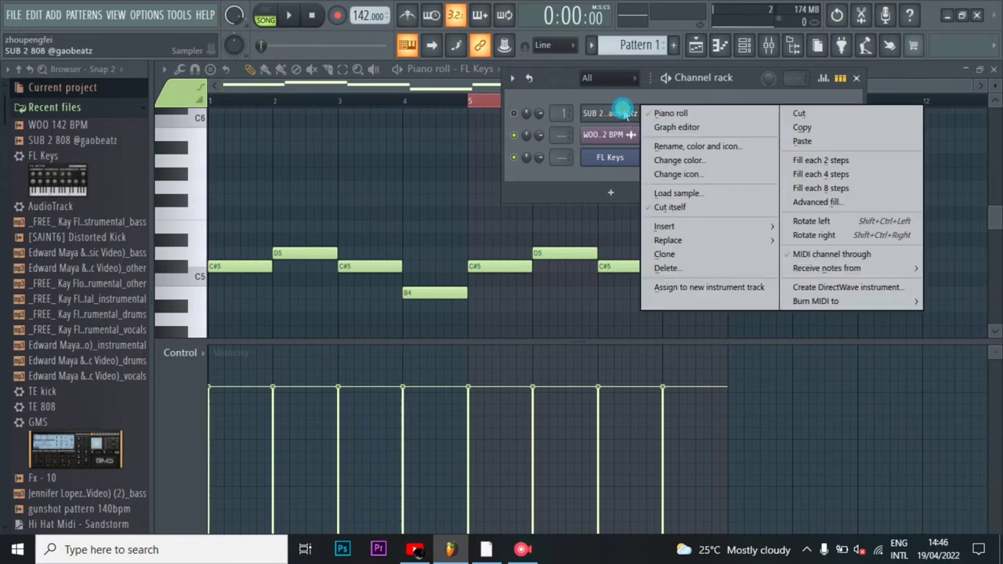
left_click(819, 141)
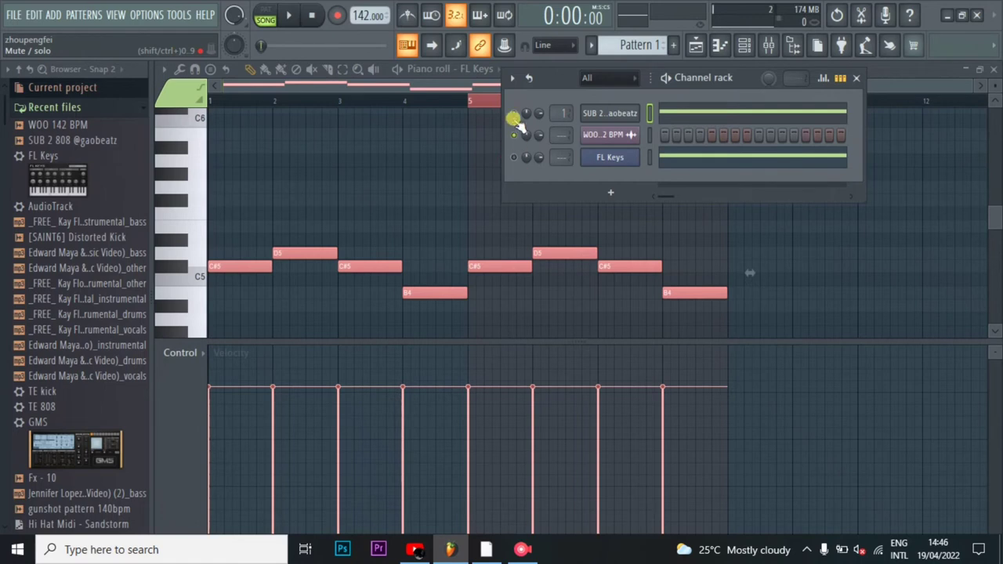
- Check the root note and volume envelope settings of the SUB 2 808 channel
left_click(409, 185)
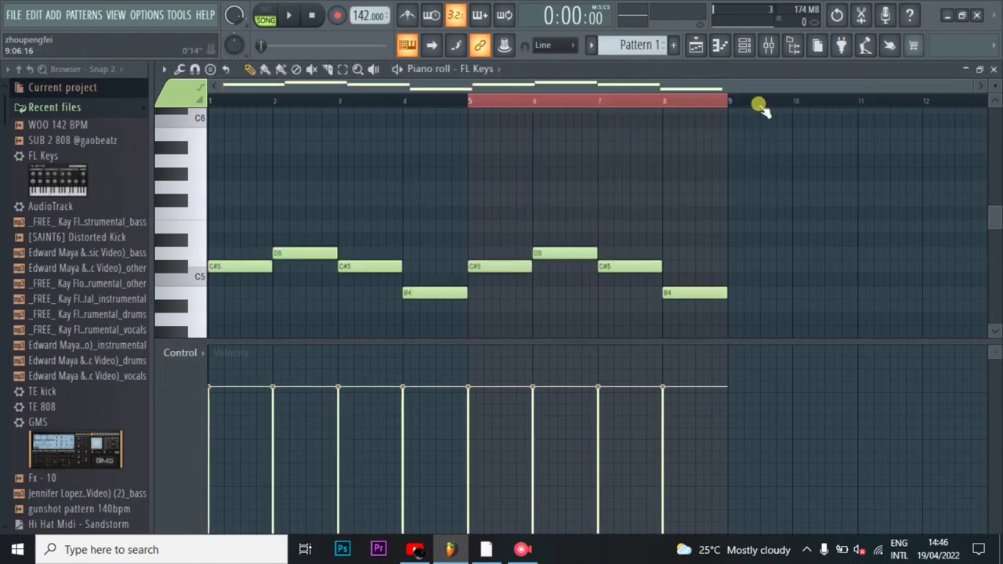
left_click(743, 47)
left_click(610, 111)
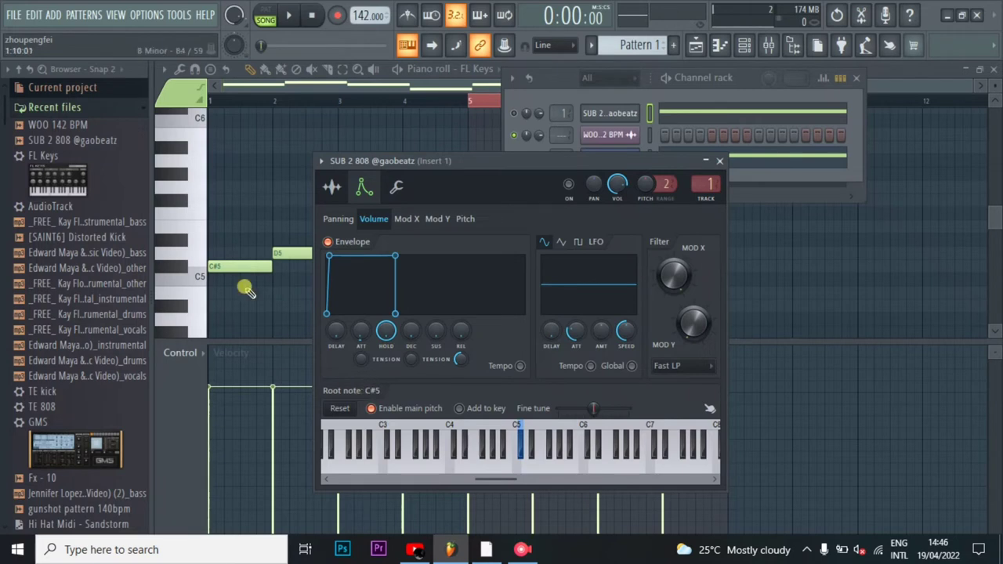
left_click(267, 301)
- Unmute the SUB 2 808 channel and play the pattern with the sample from the start
key("space")
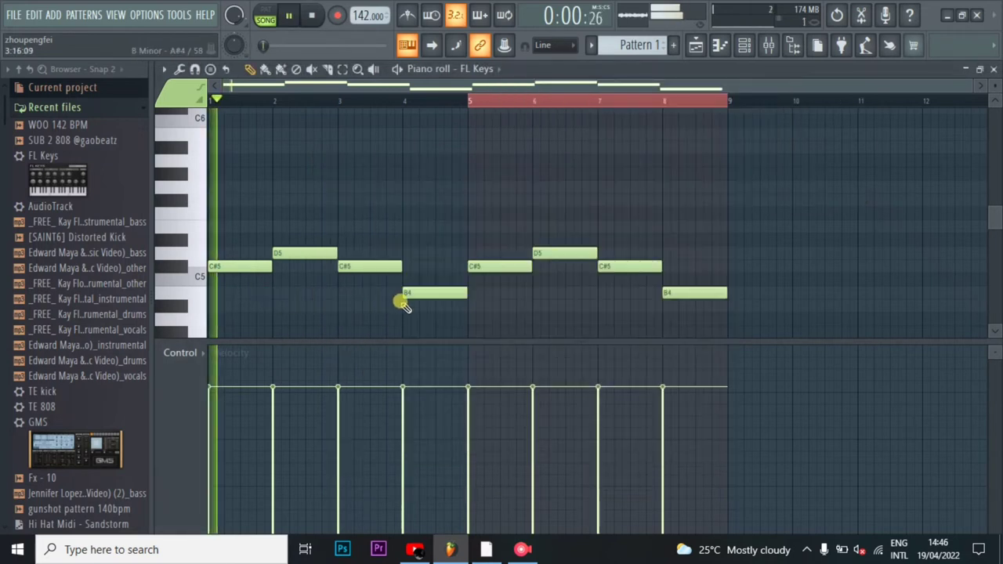
key("space")
left_click(744, 45)
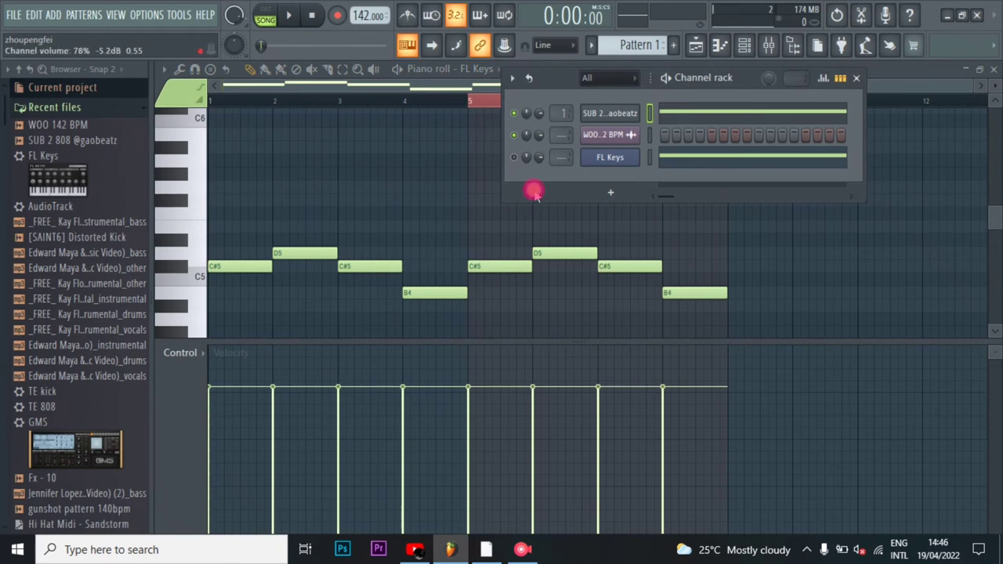
right_click(380, 170)
key("space")
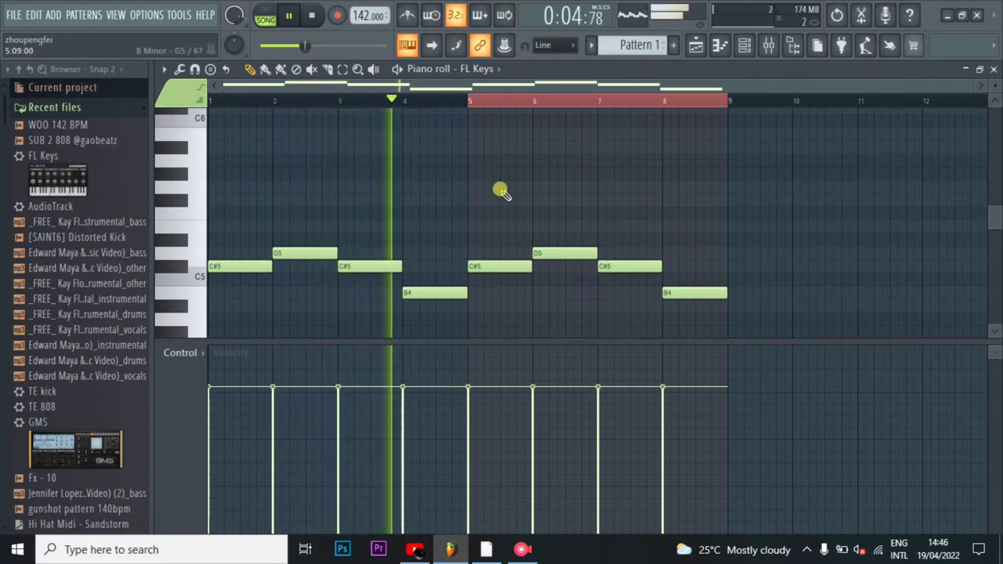
key("space")
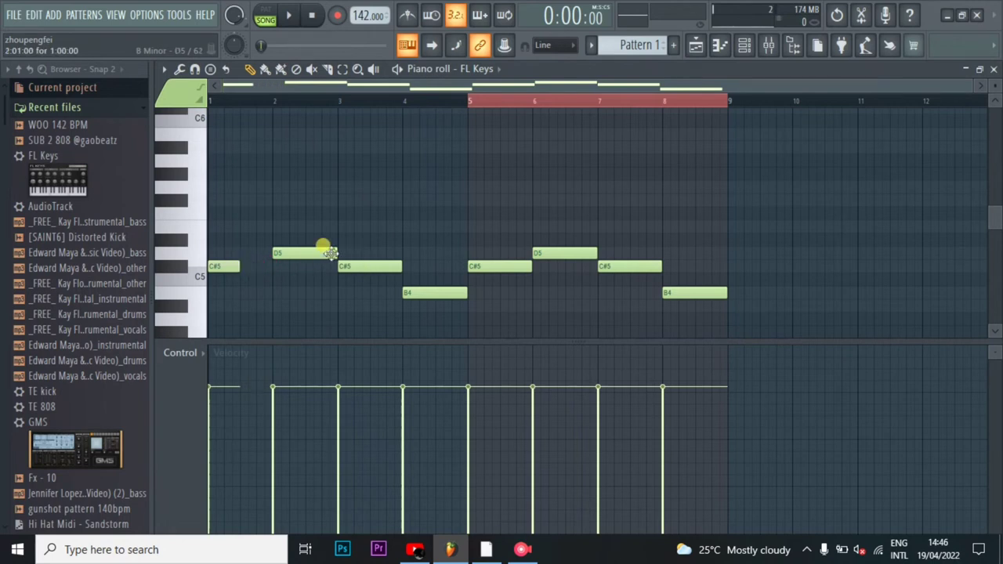
- Use half-bar FL Keys notes: C#5 at bar 1, D5 midway through bar 2, C#5 at bar 3, B4 at bar 4, C#5 midway through bar 4
left_click_drag(291, 253, 352, 253)
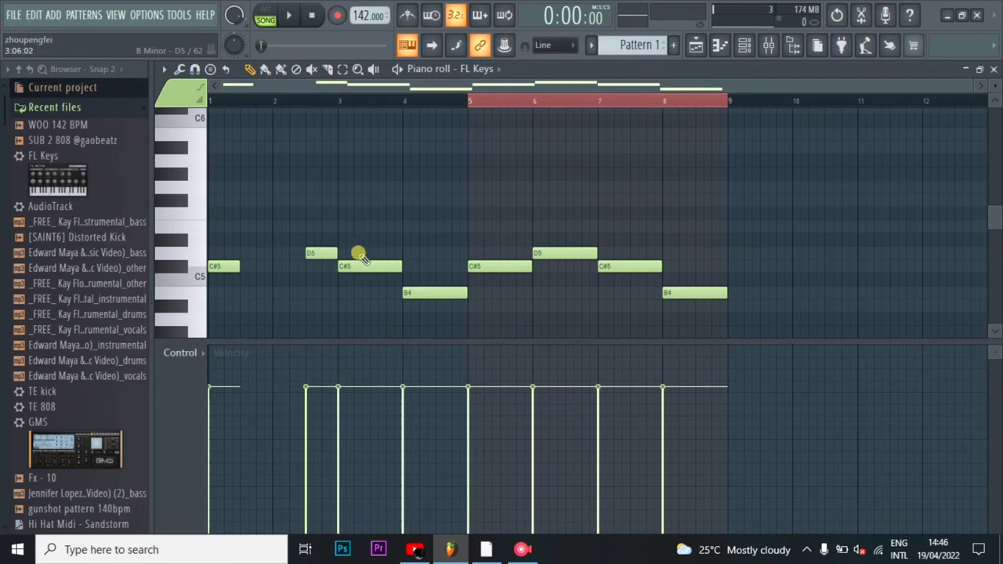
right_click(362, 265)
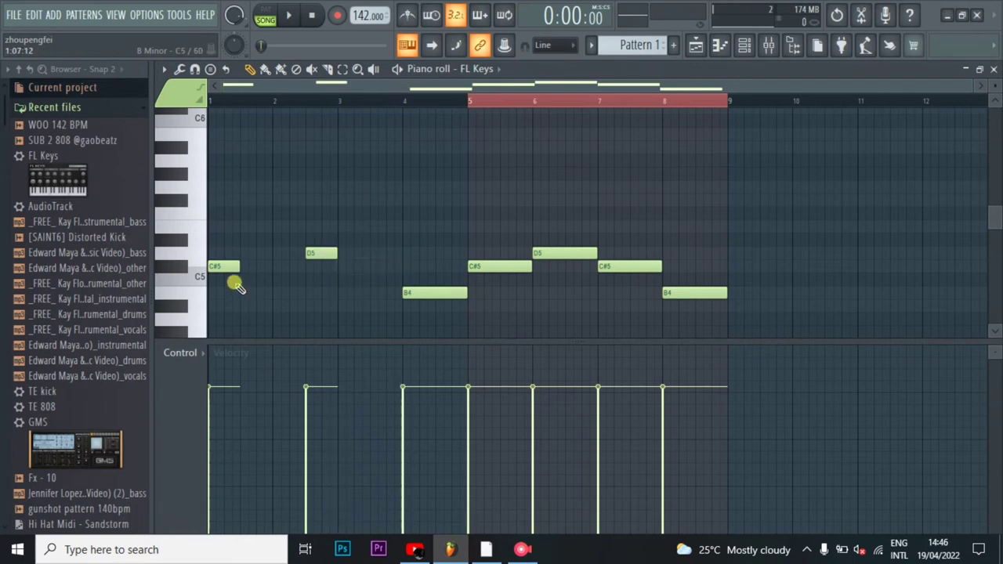
left_click(342, 270)
right_click(418, 294)
left_click(418, 293)
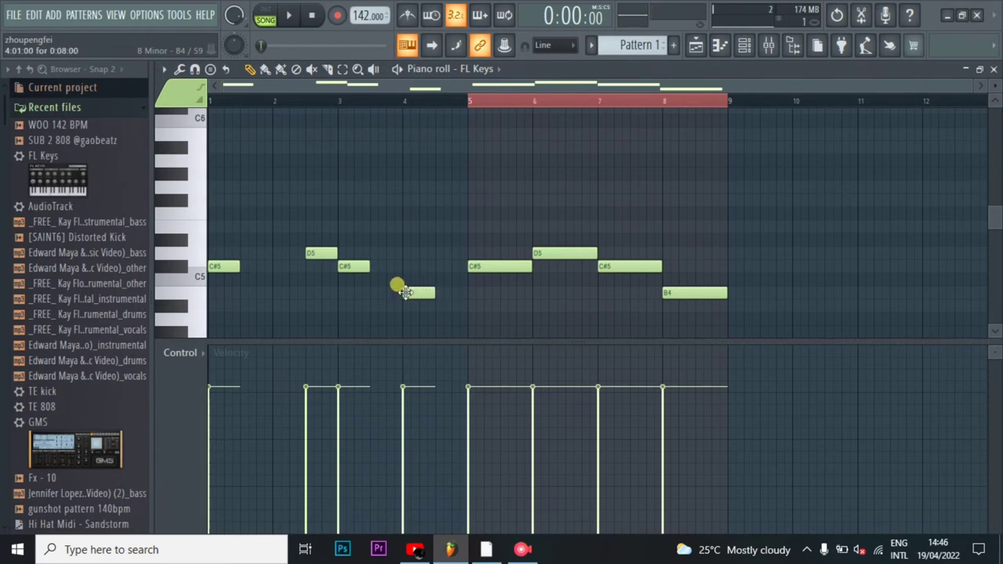
left_click(439, 267)
- Delete the four one-bar notes in bars 5 to 8 of the FL Keys piano roll
right_click(520, 266)
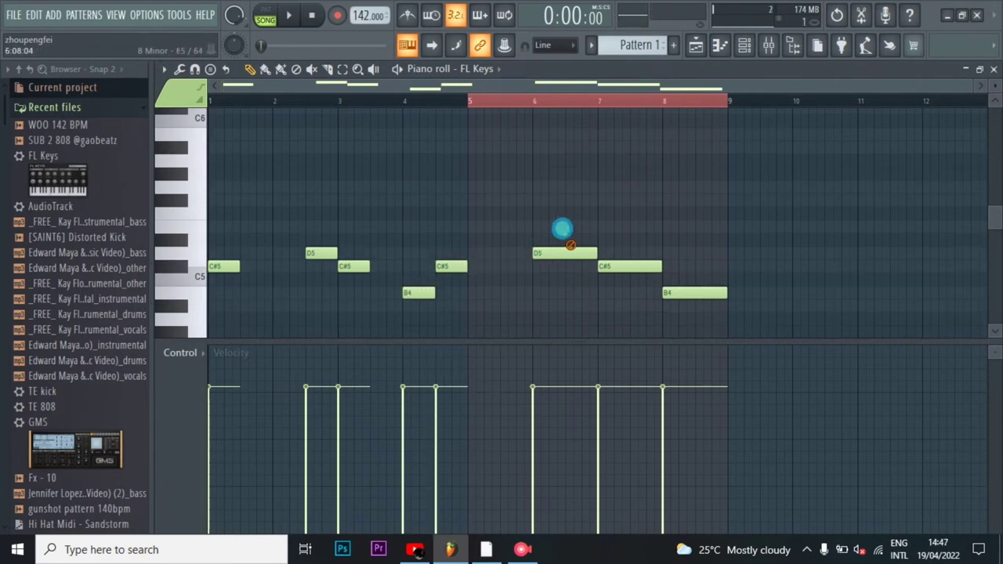
right_click(571, 252)
right_click(624, 266)
right_click(676, 293)
- Duplicate the four-bar rhythm into bars 5 to 8 and play the song to hear it
key("ctrl+a")
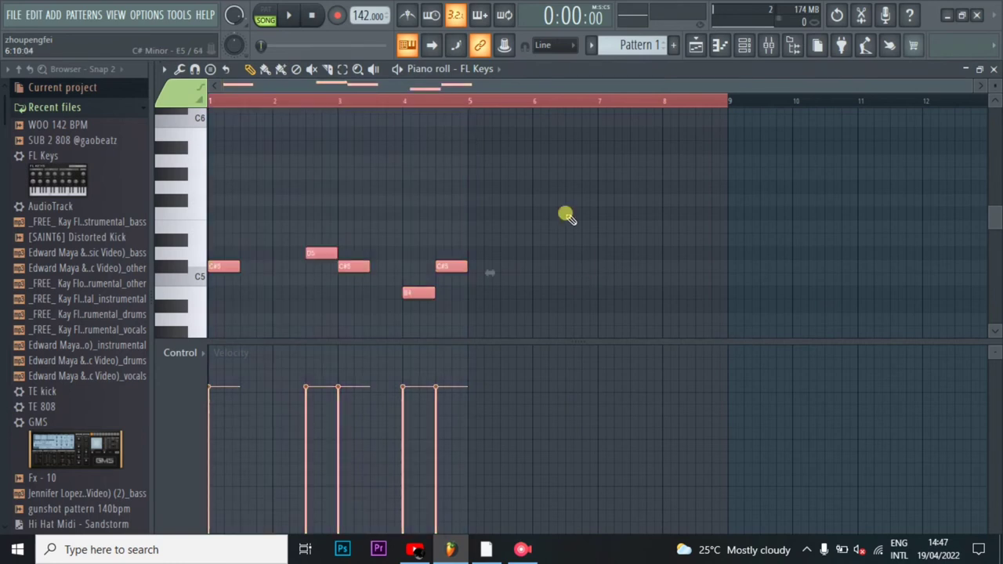
left_click_drag(530, 102, 464, 123)
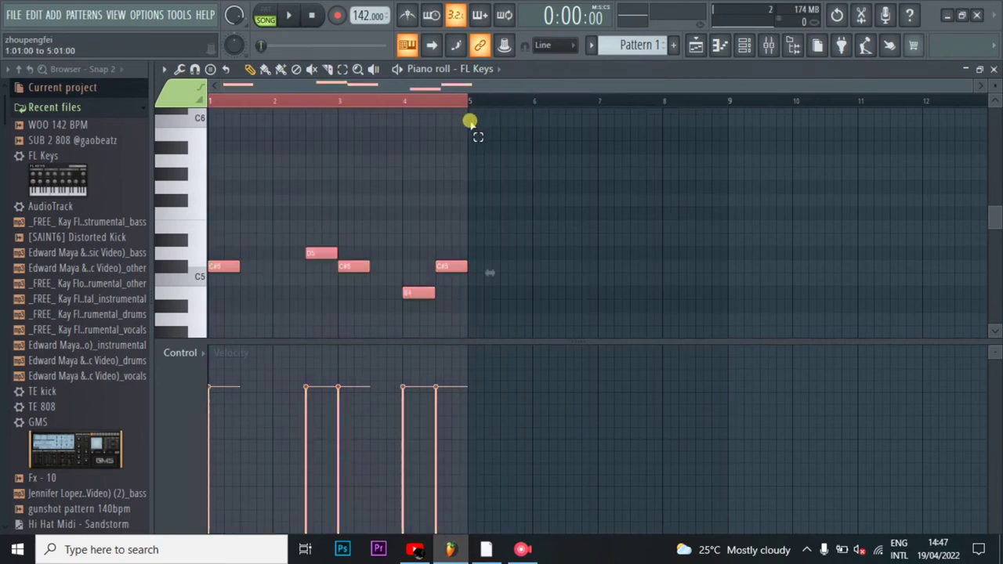
key("ctrl+b")
left_click(529, 105)
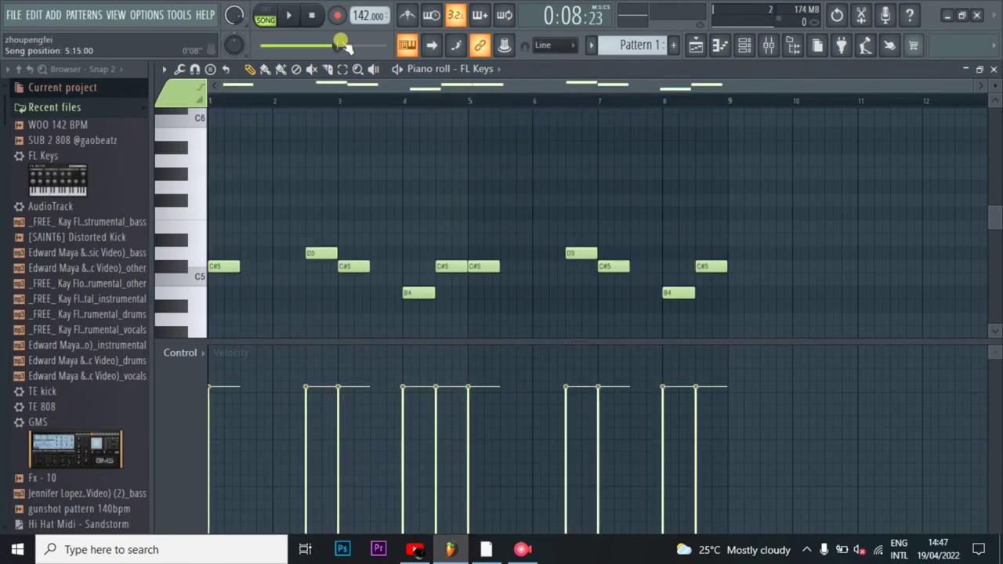
key("space")
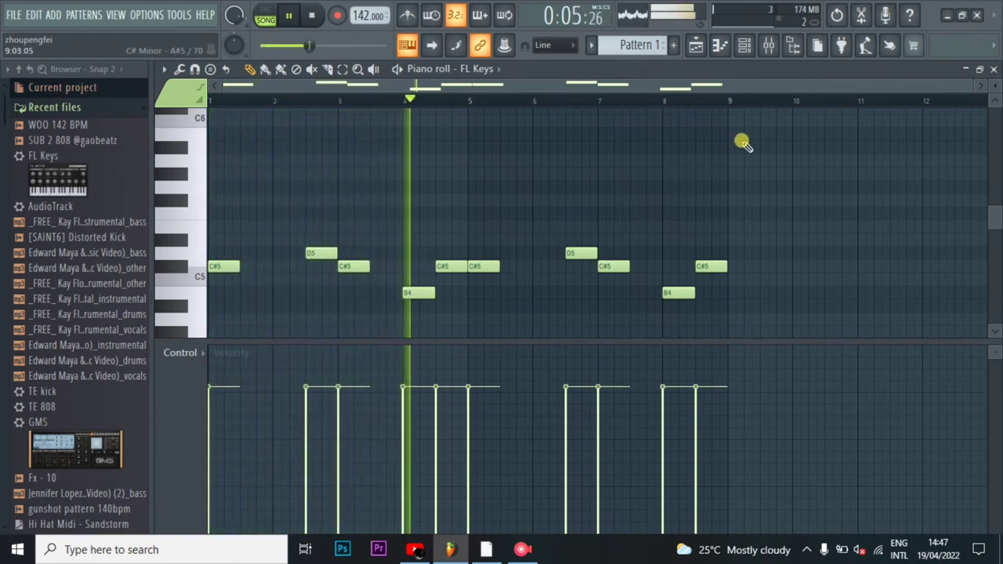
key("space")
- Replace the SUB 2 808 notes with a copy of the FL Keys rhythm and play them in the 808's piano roll
left_click(748, 45)
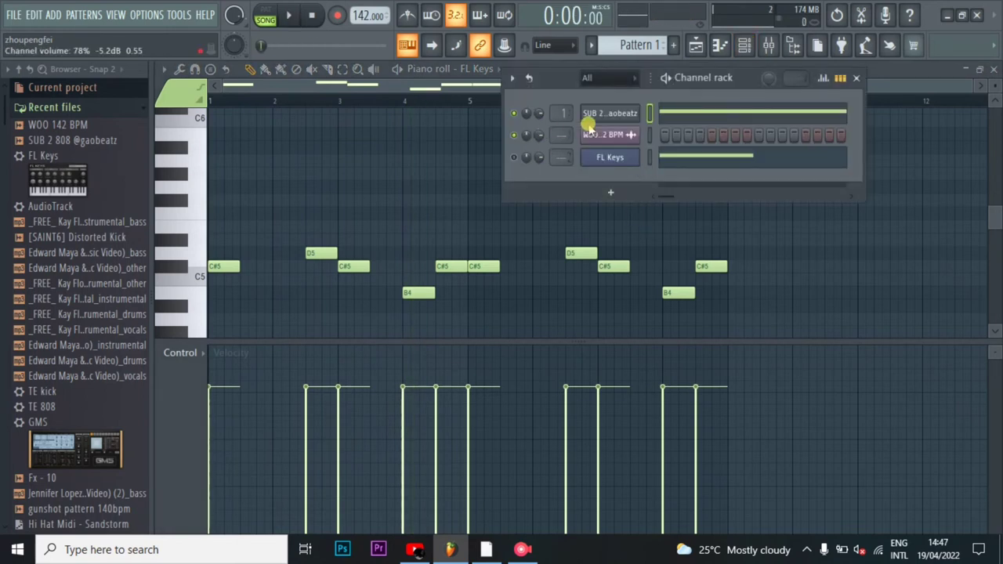
right_click(613, 155)
left_click(819, 166)
right_click(619, 110)
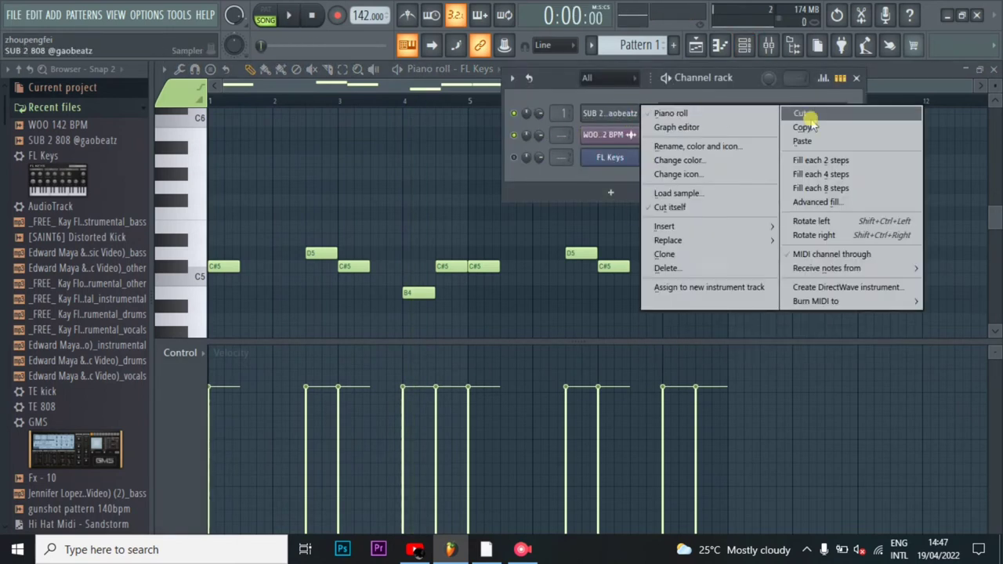
left_click(810, 140)
left_click(688, 115)
key("space")
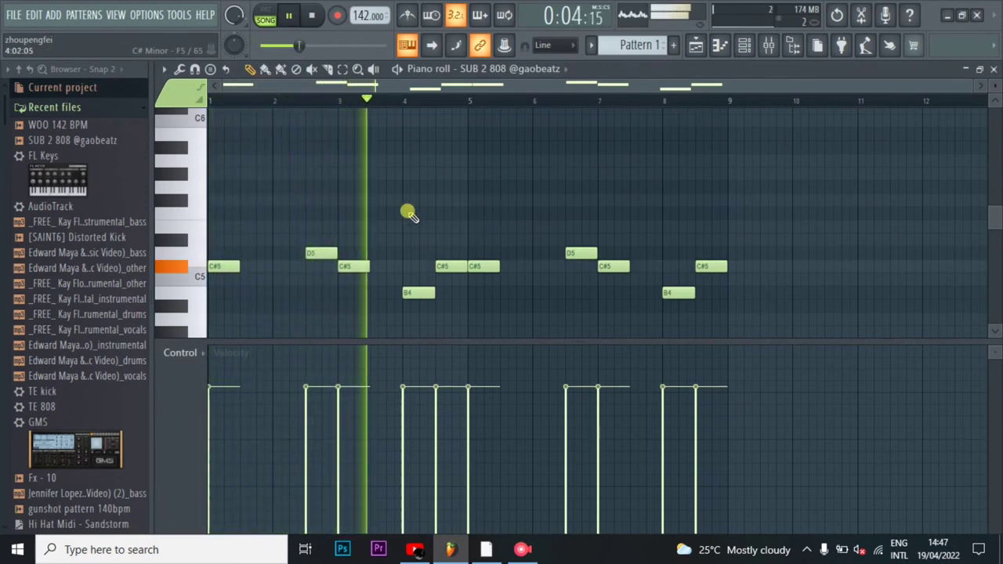
key("space")
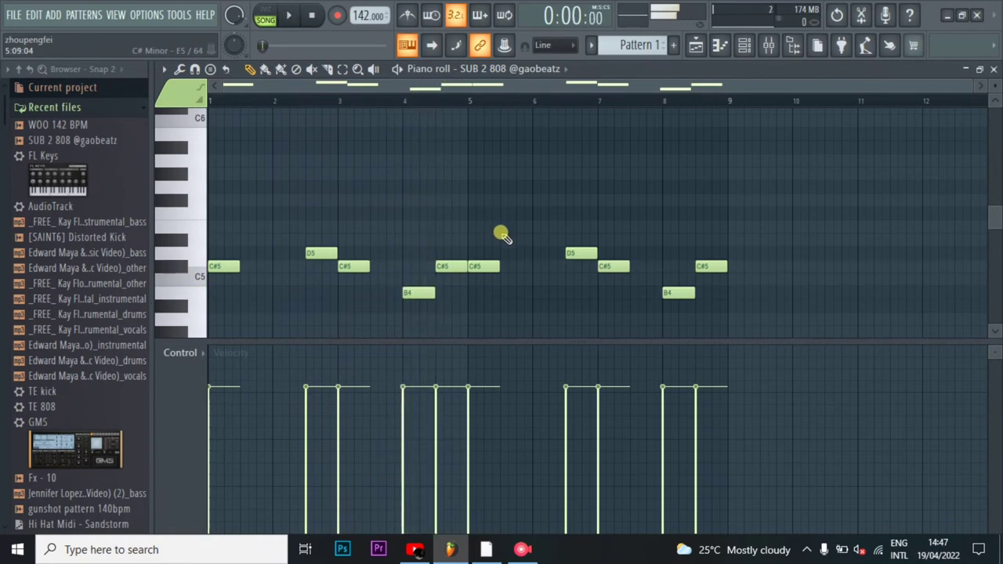
- Shorten the 808's second bar 4 note, C#5, to a quarter bar starting at 4:13 and play that passage
scroll(460, 256, "up", 5)
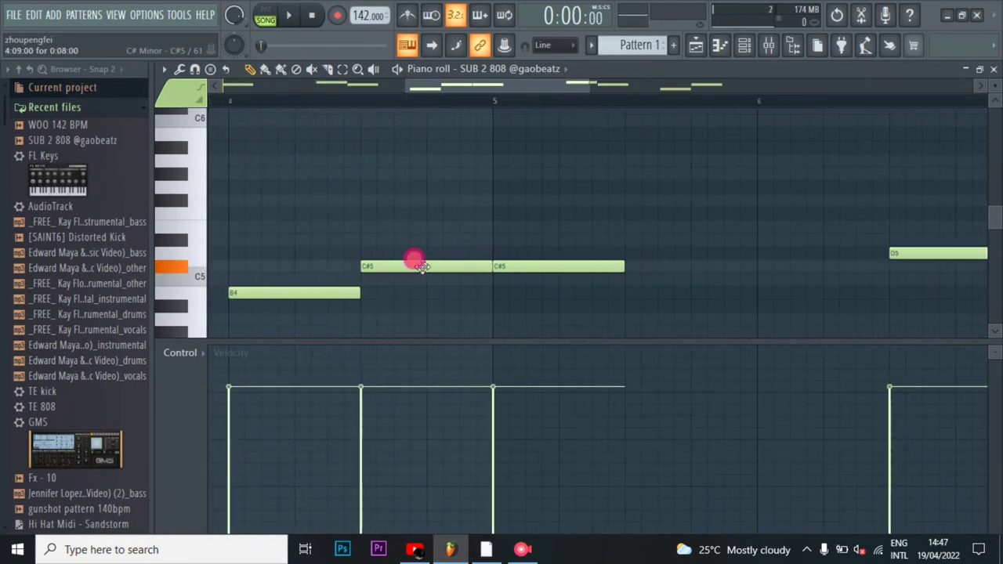
left_click_drag(421, 266, 459, 253)
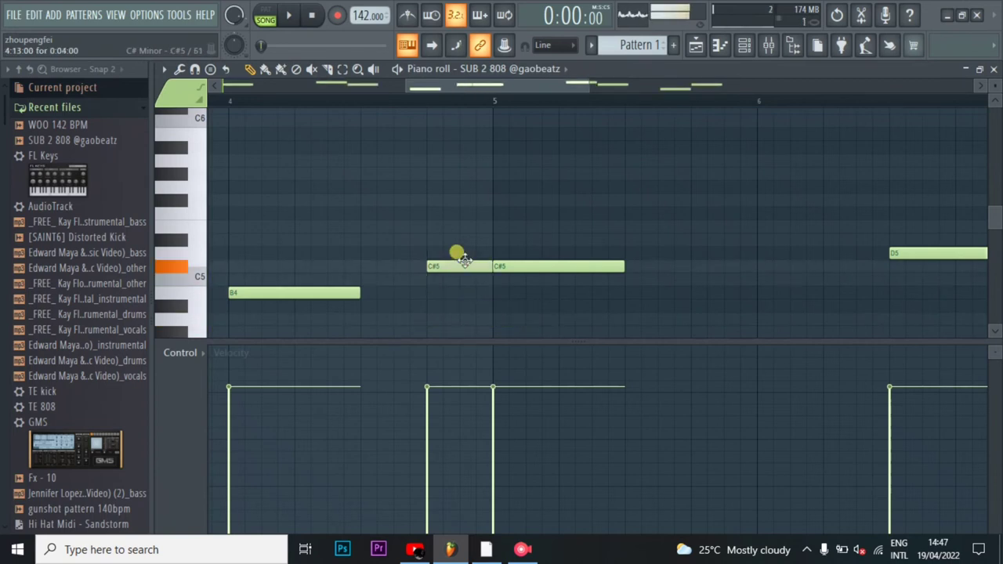
left_click(302, 105)
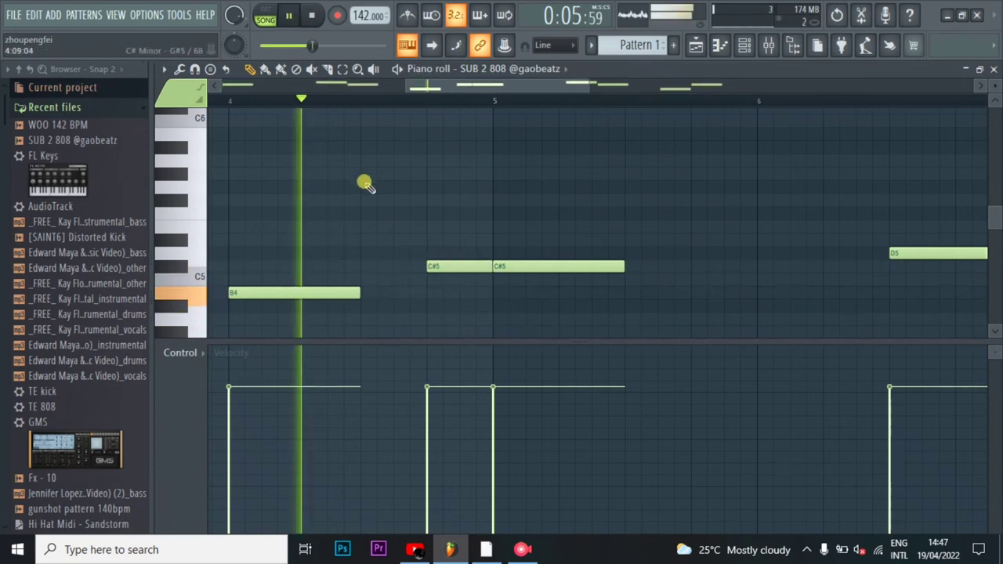
key("space")
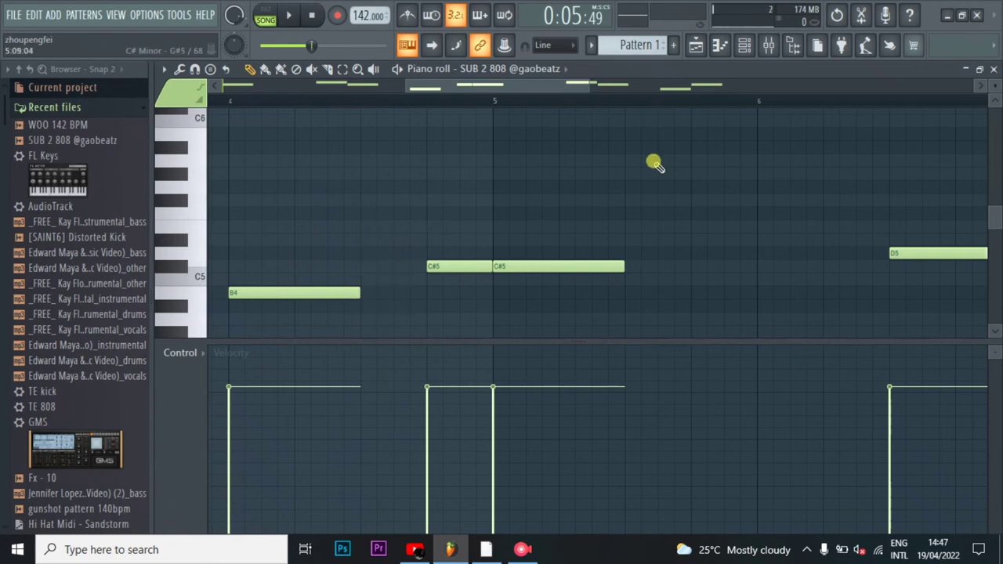
- Preview the [SAINT6] Distorted Kick sample in the playlist view and add it as a new channel
left_click(695, 53)
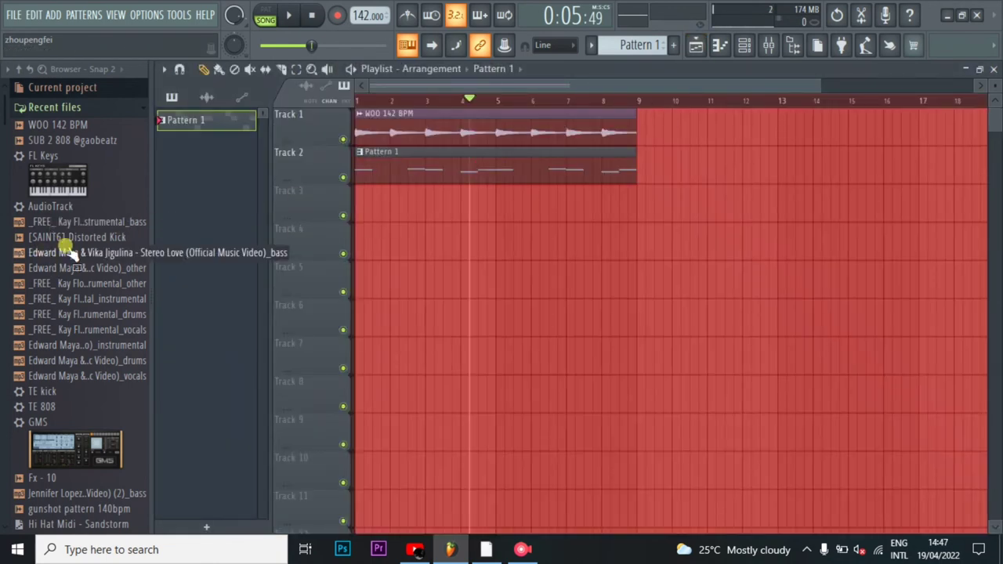
left_click(95, 236)
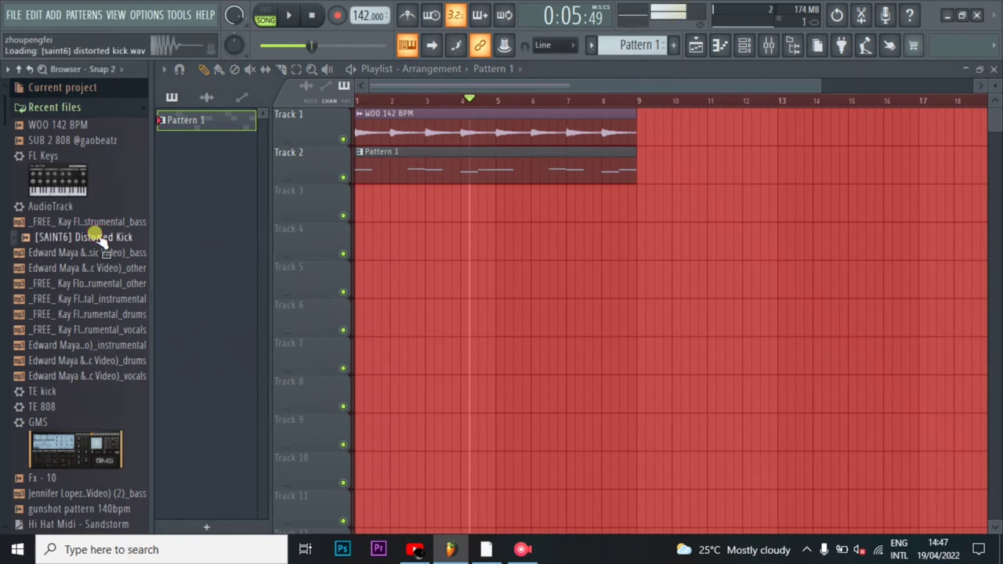
left_click_drag(94, 237, 619, 182)
- Enable the Distorted Kick's volume envelope, reduce its release to zero and move its settings window clear of the channel rack
left_click(619, 182)
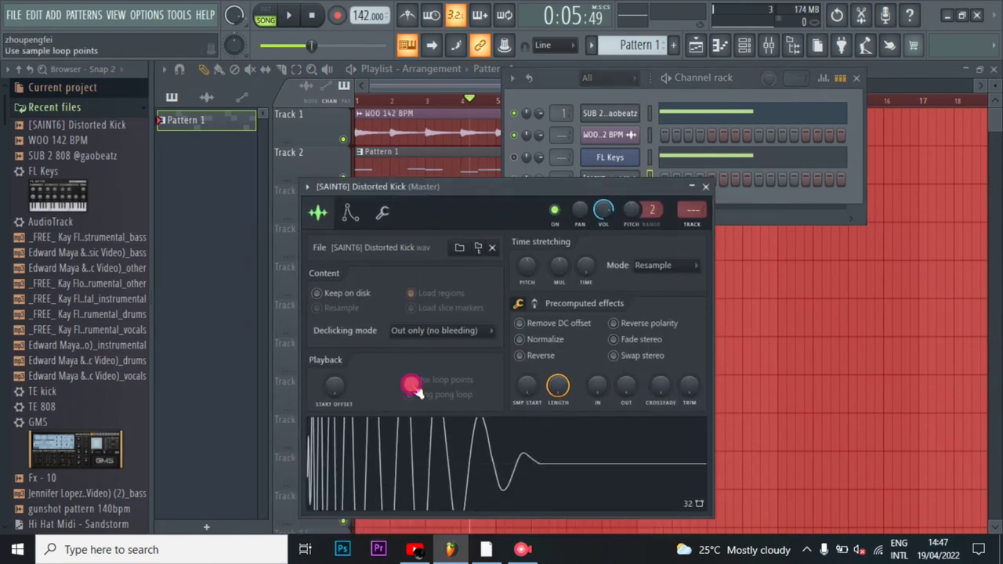
left_click(350, 214)
left_click_drag(342, 356, 342, 392)
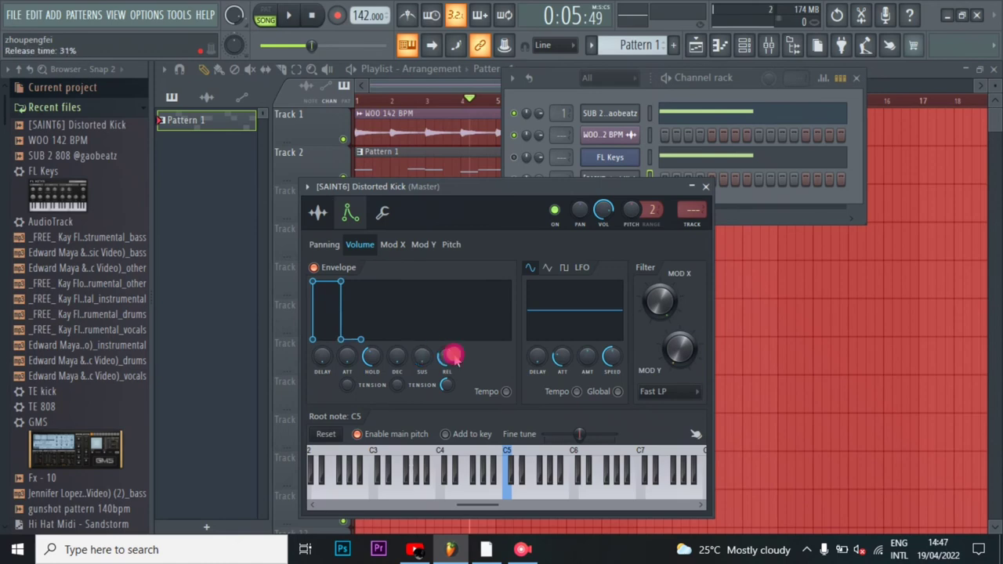
left_click_drag(564, 201, 550, 330)
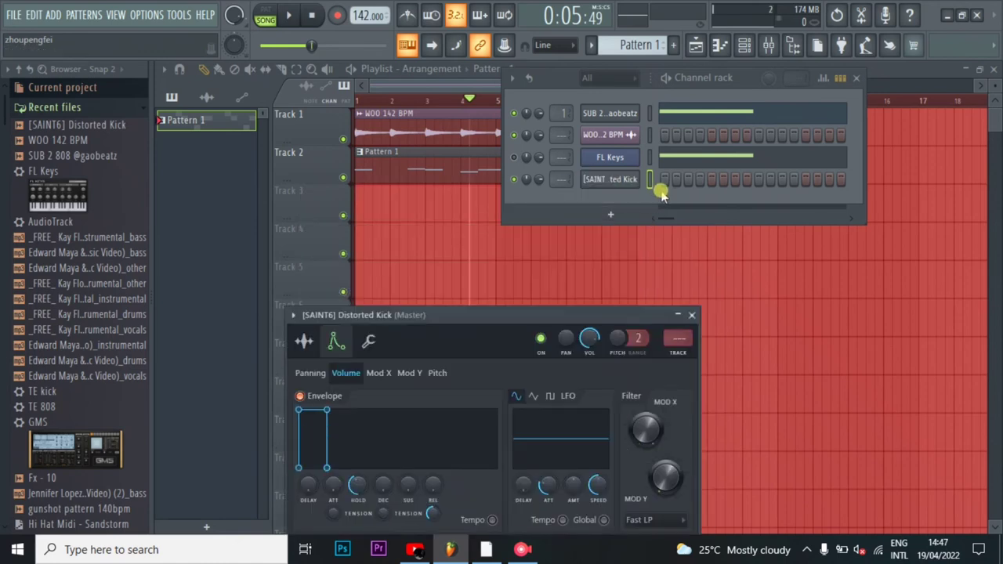
- Place a Distorted Kick hit on the first step, play it from its piano roll and sound the C5 key
left_click(664, 182)
right_click(633, 177)
left_click(666, 181)
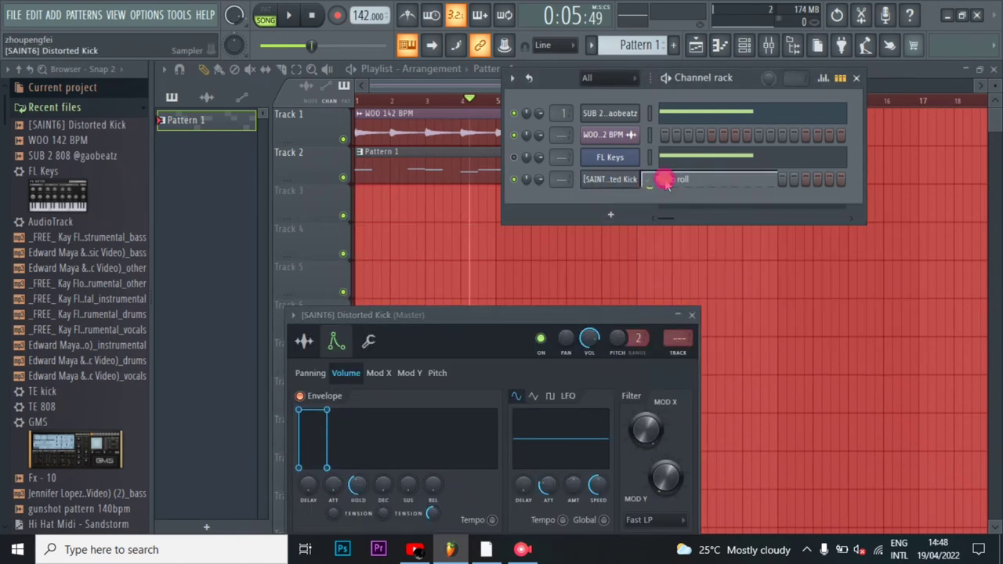
scroll(324, 239, "down", 4)
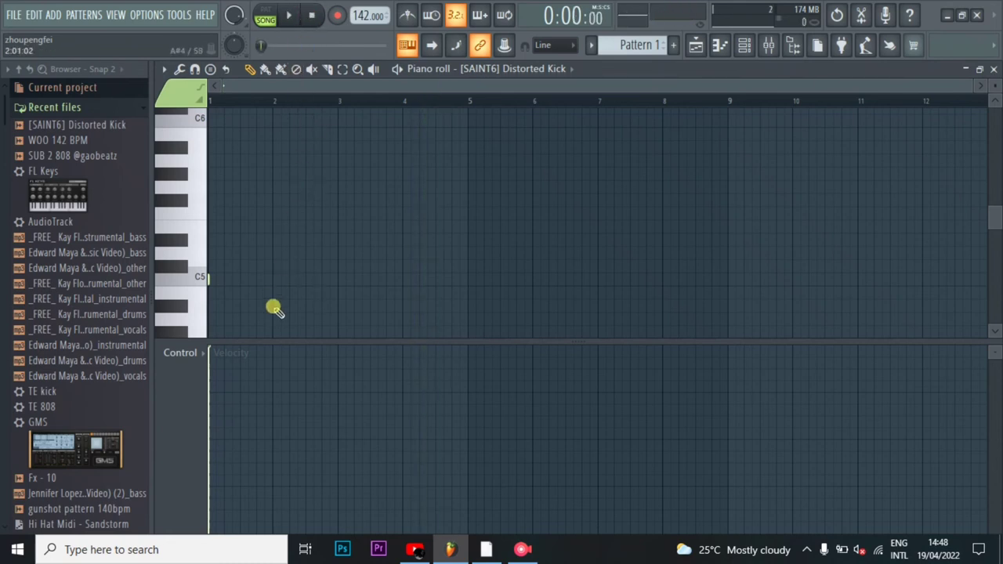
key("space")
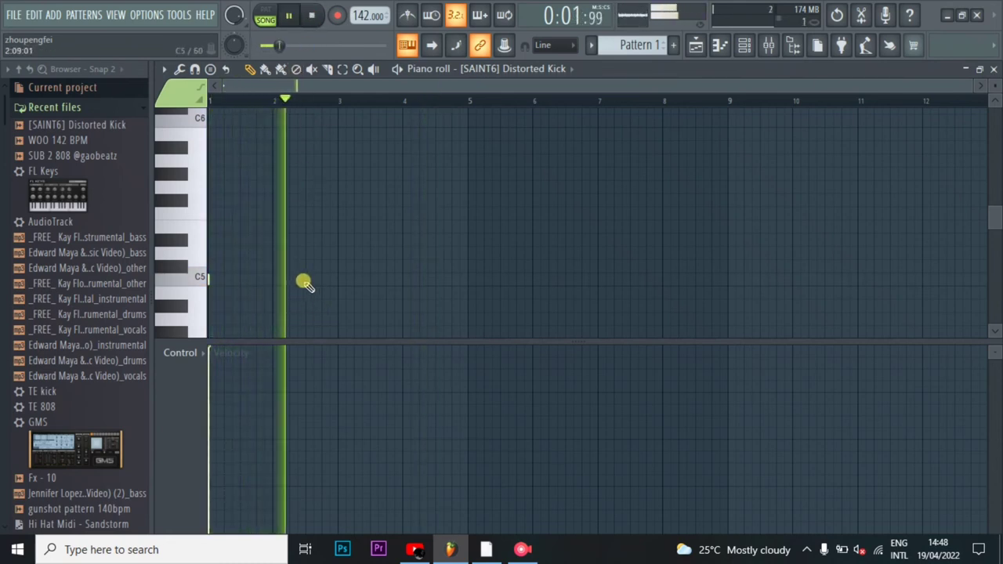
key("space")
left_click(203, 276)
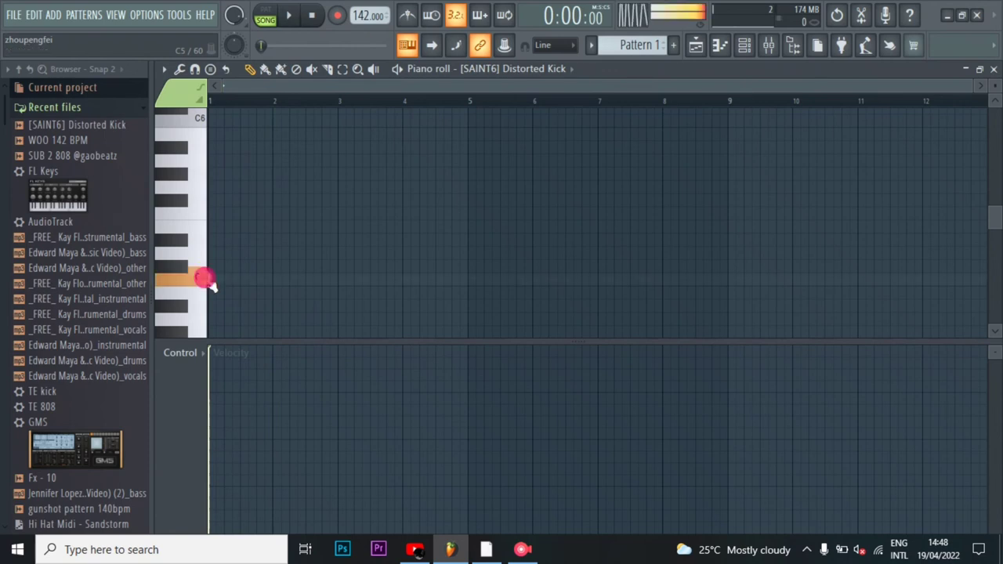
- Place short C5 Distorted Kick hits at 2:09 and the start of bar 3, and play the pattern
left_click(306, 279)
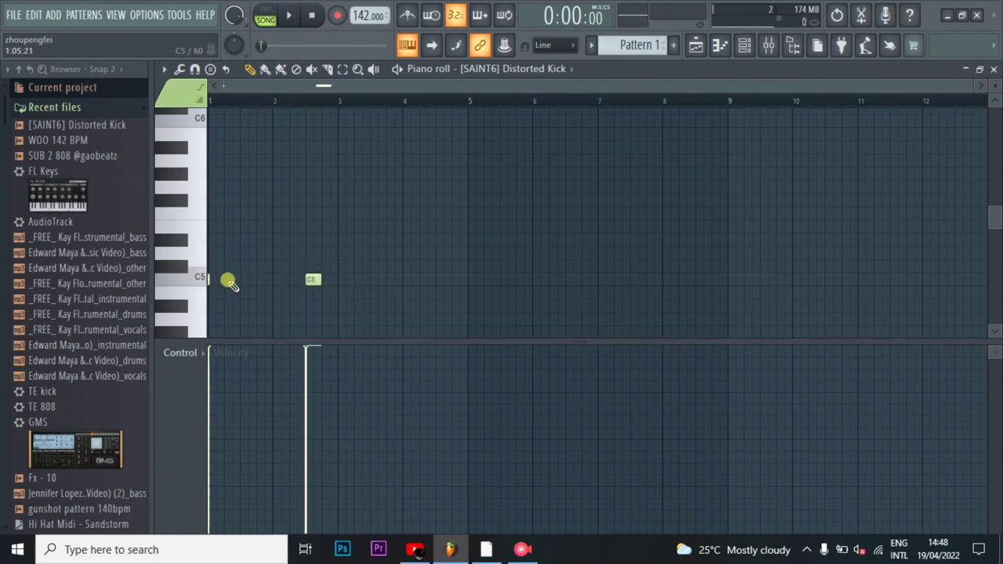
left_click(317, 277)
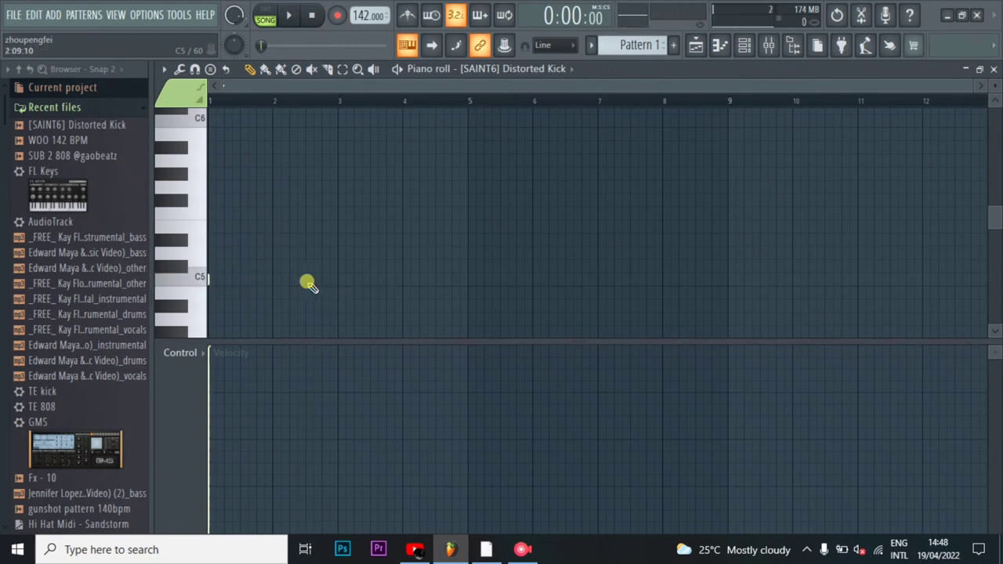
left_click(310, 283)
left_click(338, 281)
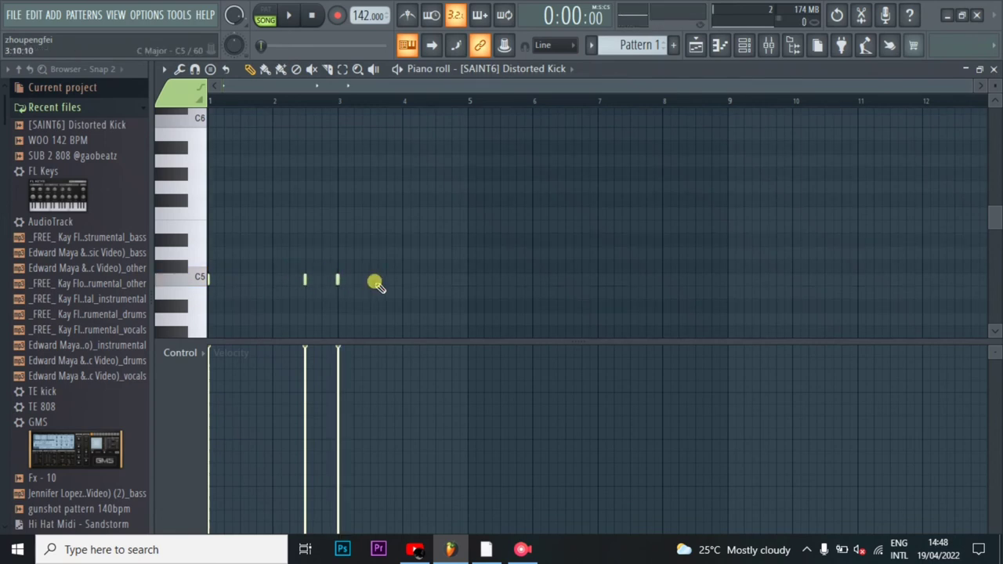
key("space")
scroll(352, 290, "down", 2)
scroll(351, 291, "up", 1)
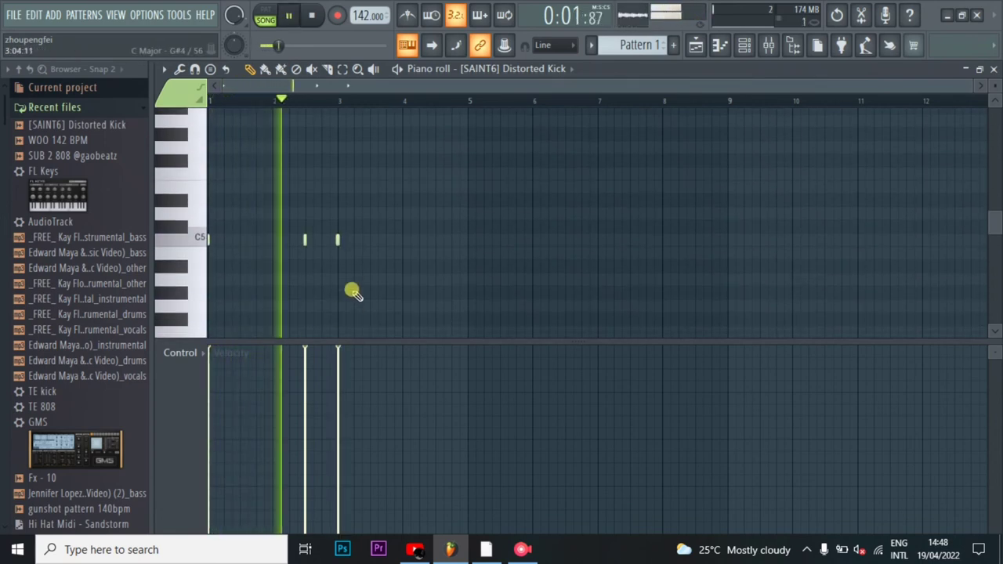
- Add short C5 Distorted Kick hits in bar 4 at steps 1, 9, 12 and 15
left_click(404, 239)
scroll(423, 256, "up", 3)
key("space")
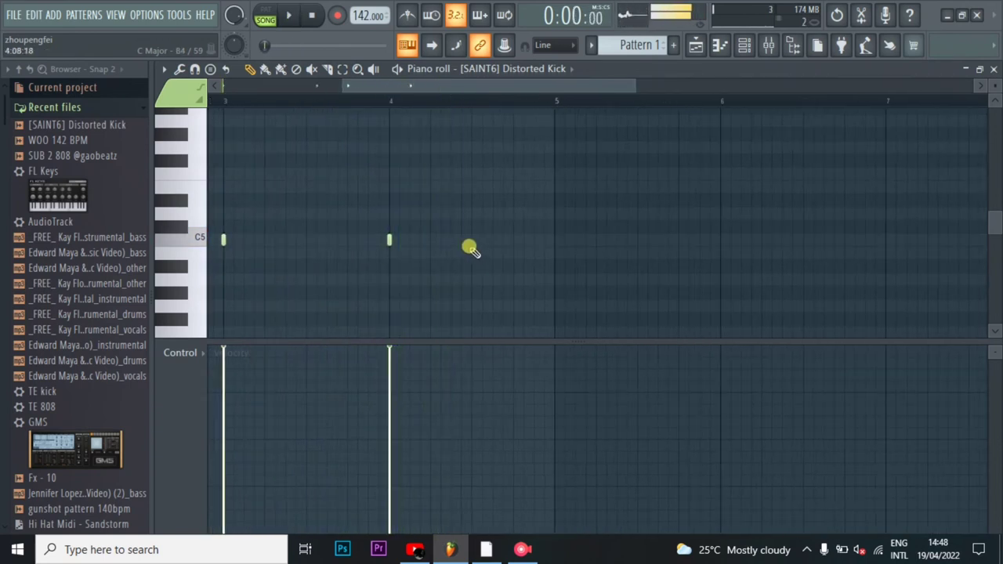
double_click(471, 244)
left_click(606, 241)
scroll(509, 269, "up", 2)
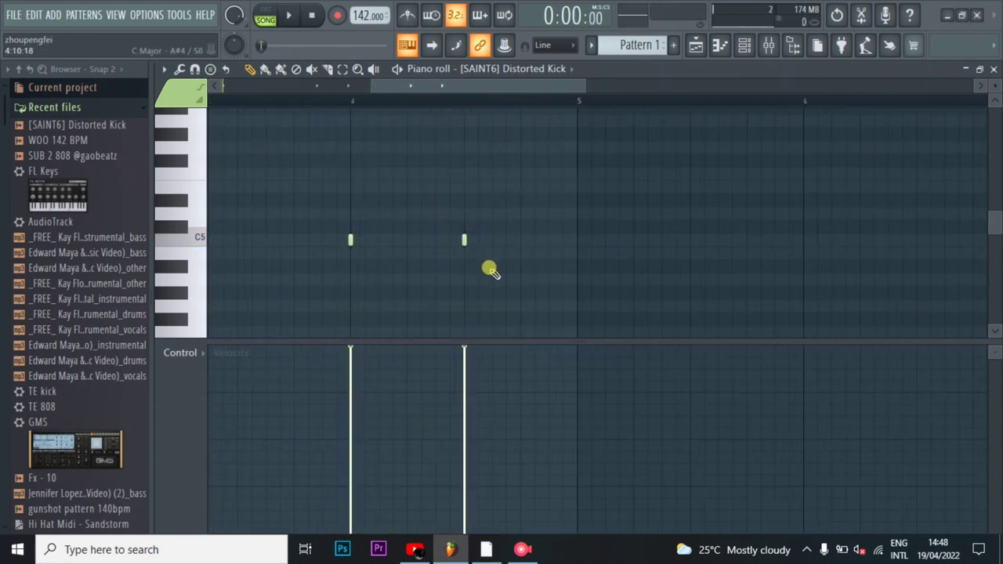
left_click(506, 240)
left_click(553, 243)
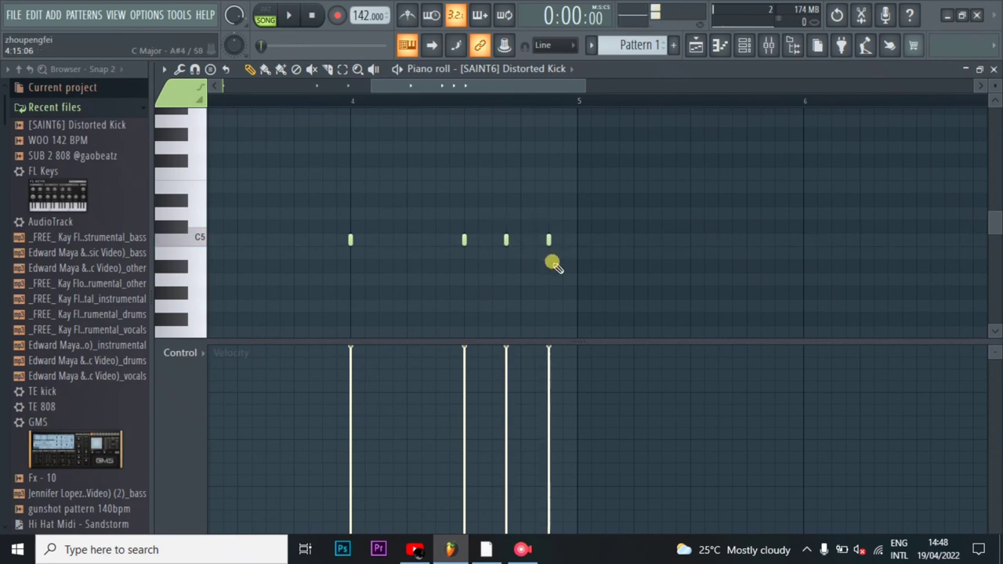
- Duplicate the four-bar Distorted Kick pattern into bars 5 to 8
key("ctrl+a")
left_click_drag(635, 99, 591, 103)
key("ctrl+b")
scroll(592, 125, "down", 3)
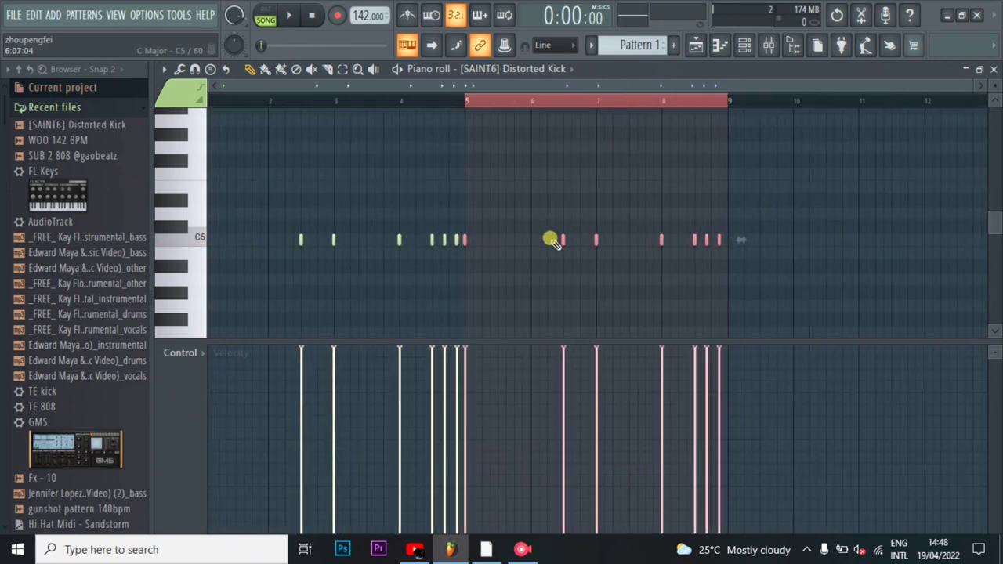
- Play the eight-bar kick pattern with the 808 and sample, stop playback and open the playlist arrangement
key("space")
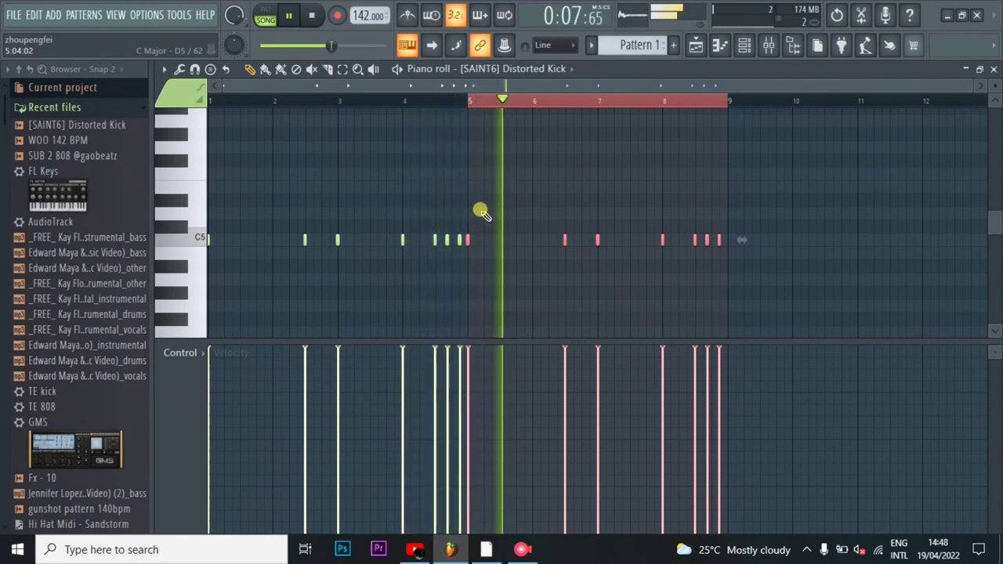
key("space")
left_click(719, 47)
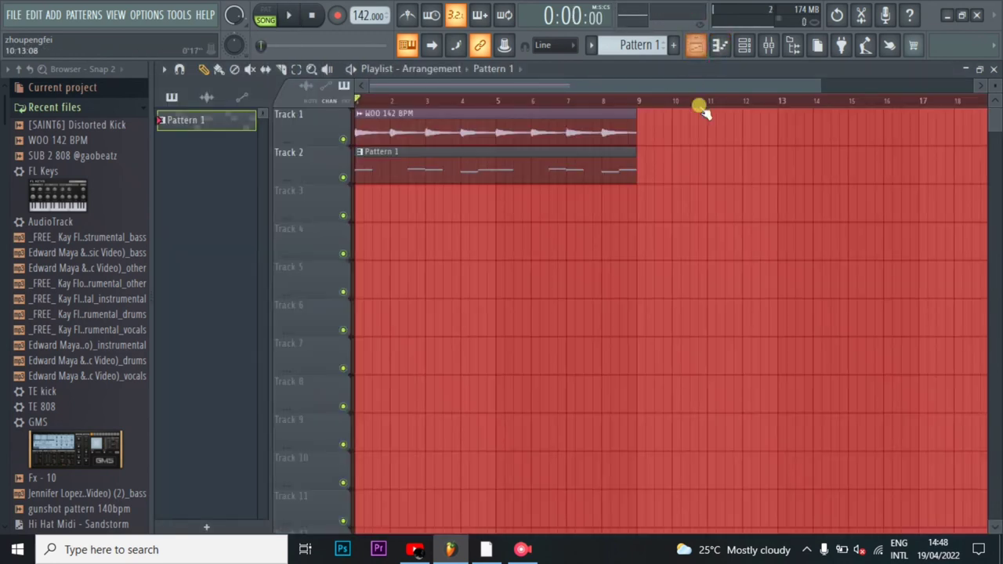